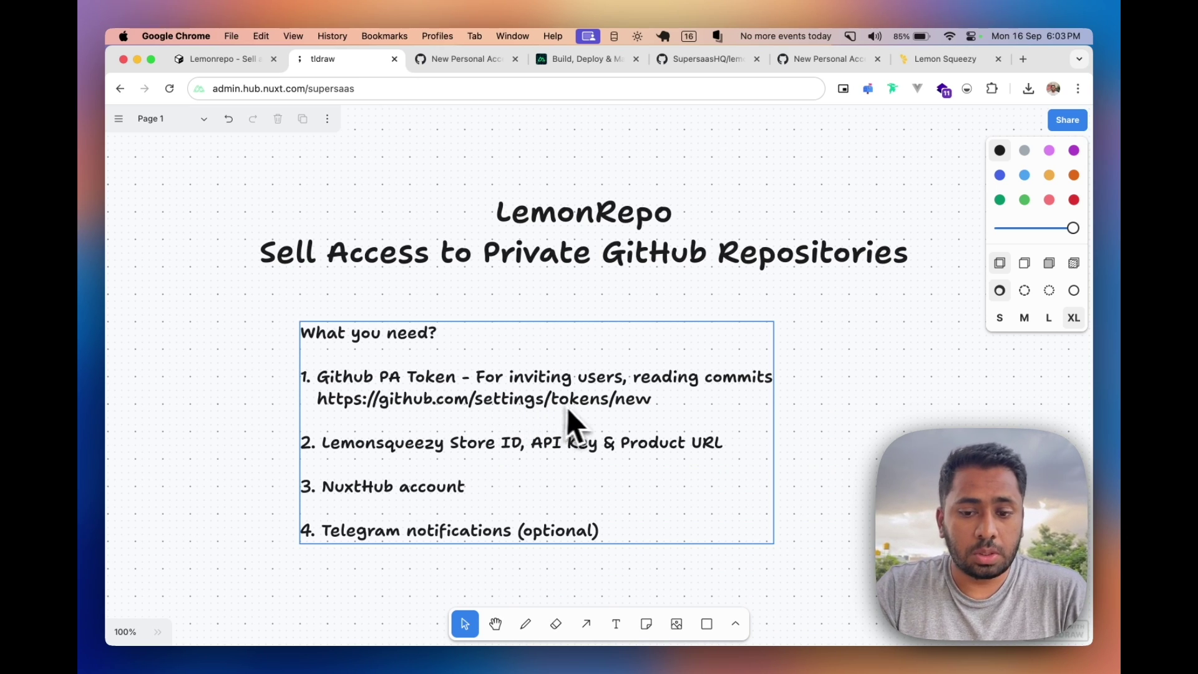
Start a new classic personal access token and set its expiration to No expiration.
{"action": "left_click", "coordinate": [486, 65]}
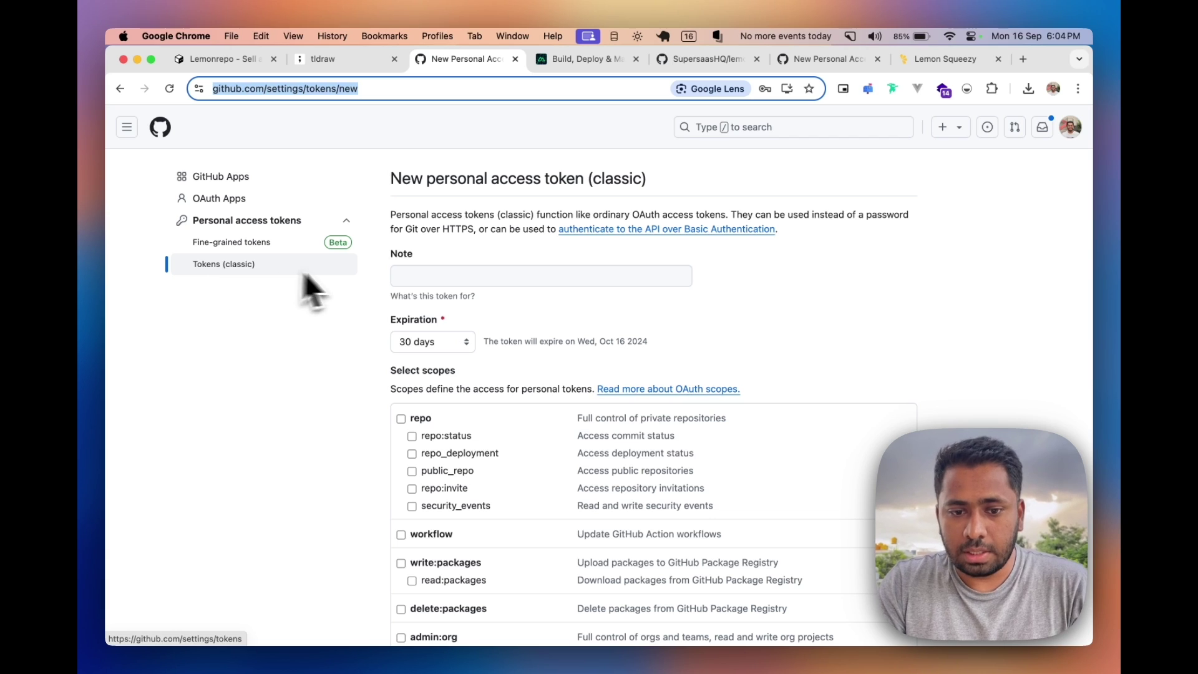
{"action": "left_click", "coordinate": [428, 276]}
{"action": "left_click", "coordinate": [369, 325]}
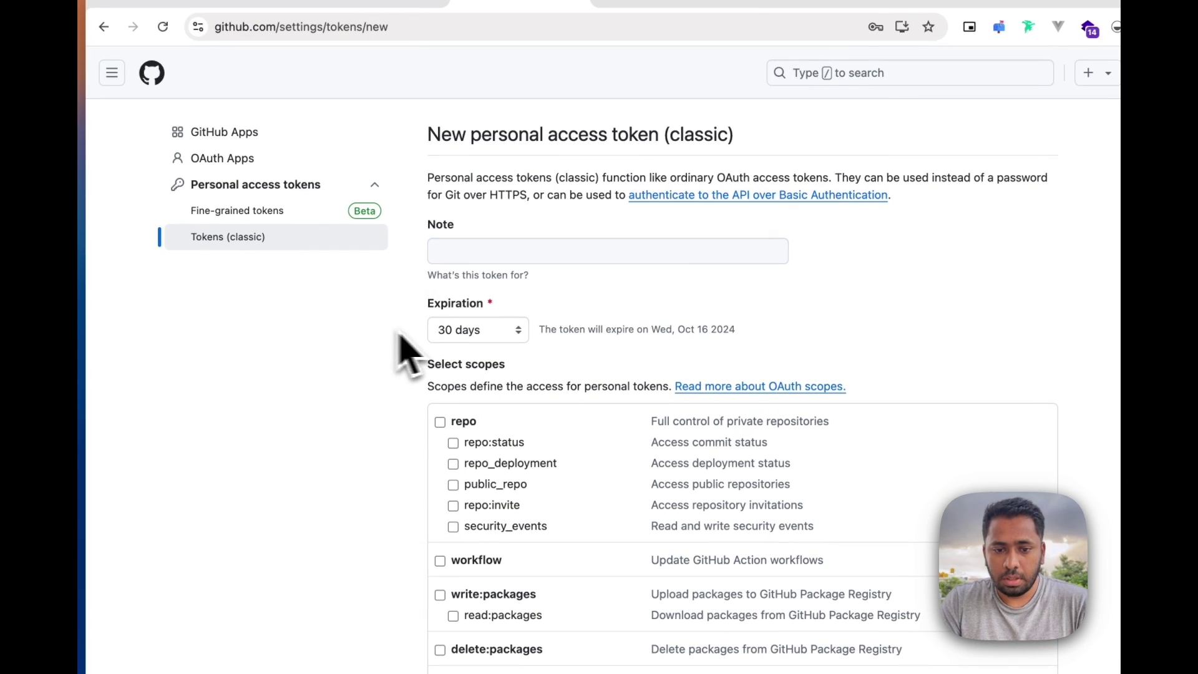
{"action": "left_click", "coordinate": [467, 334]}
{"action": "left_click", "coordinate": [474, 427]}
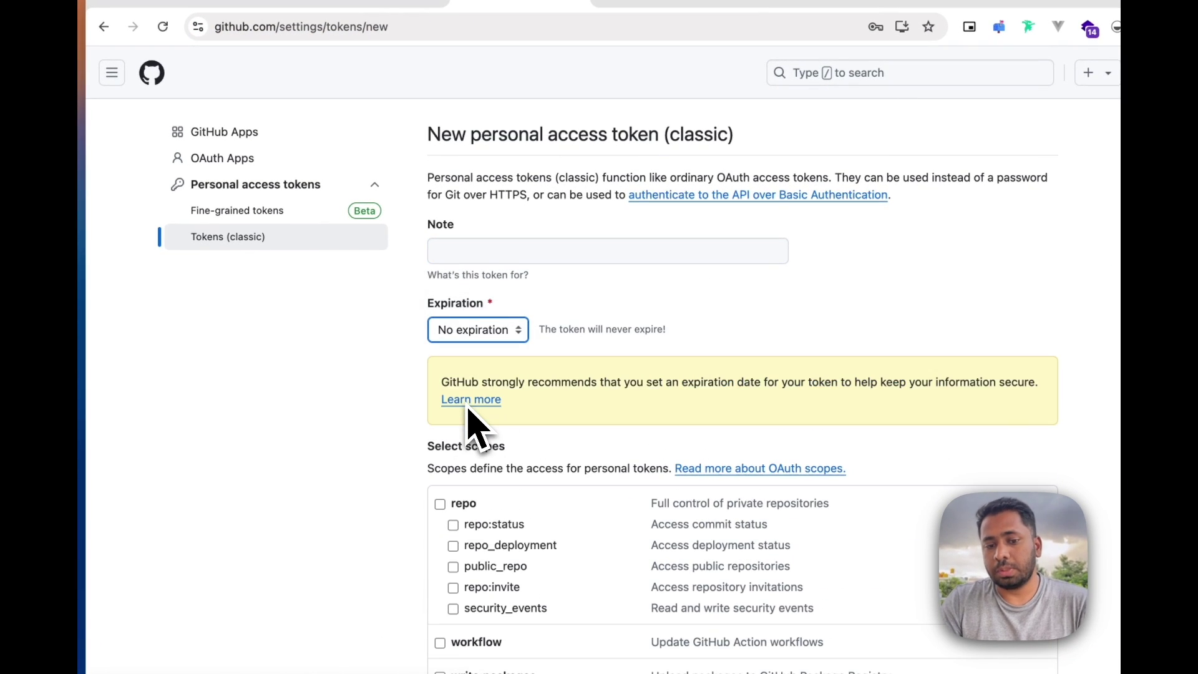
Grant the token full repo scope and return to the tldraw requirements board.
{"action": "scroll", "coordinate": [463, 481], "scroll_direction": "down", "scroll_amount": 1}
{"action": "left_click", "coordinate": [440, 476]}
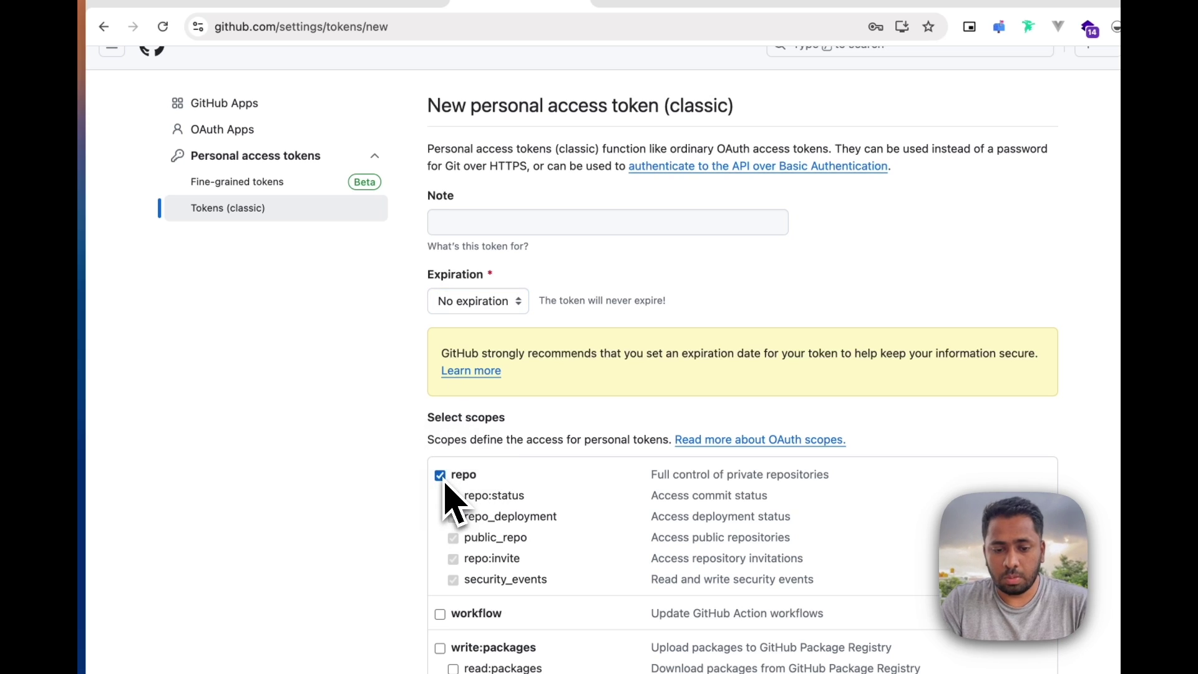
{"action": "scroll", "coordinate": [454, 492], "scroll_direction": "down", "scroll_amount": 1}
{"action": "scroll", "coordinate": [499, 440], "scroll_direction": "down", "scroll_amount": 1}
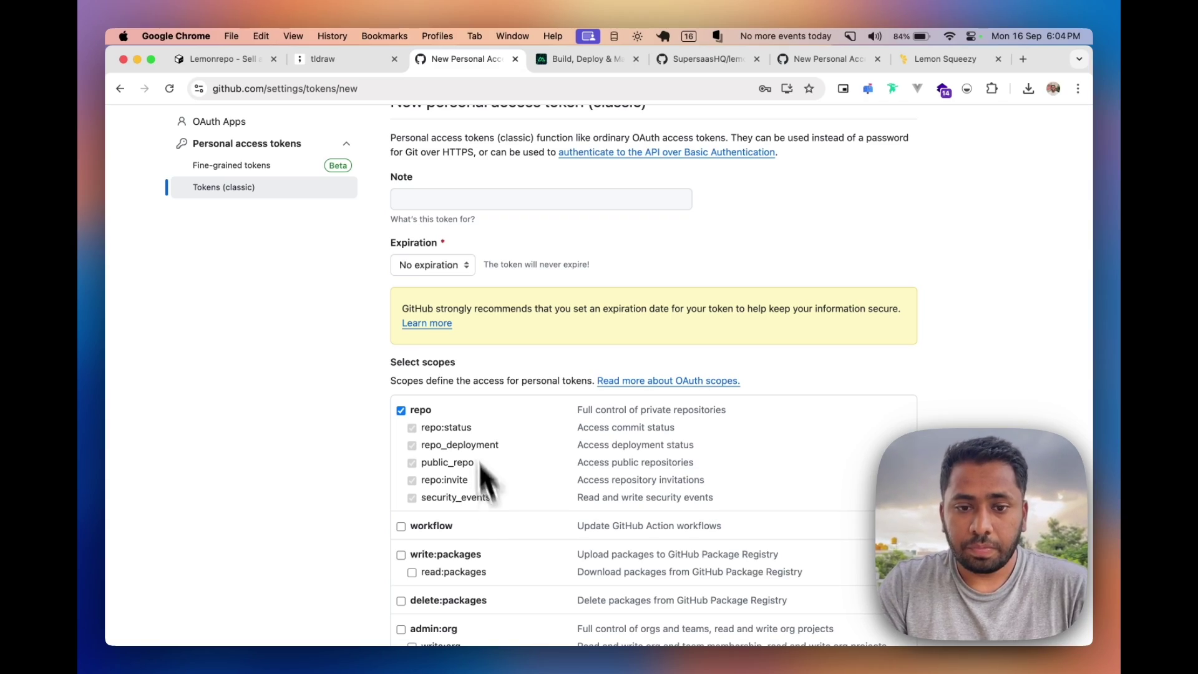
{"action": "scroll", "coordinate": [461, 374], "scroll_direction": "up", "scroll_amount": 5}
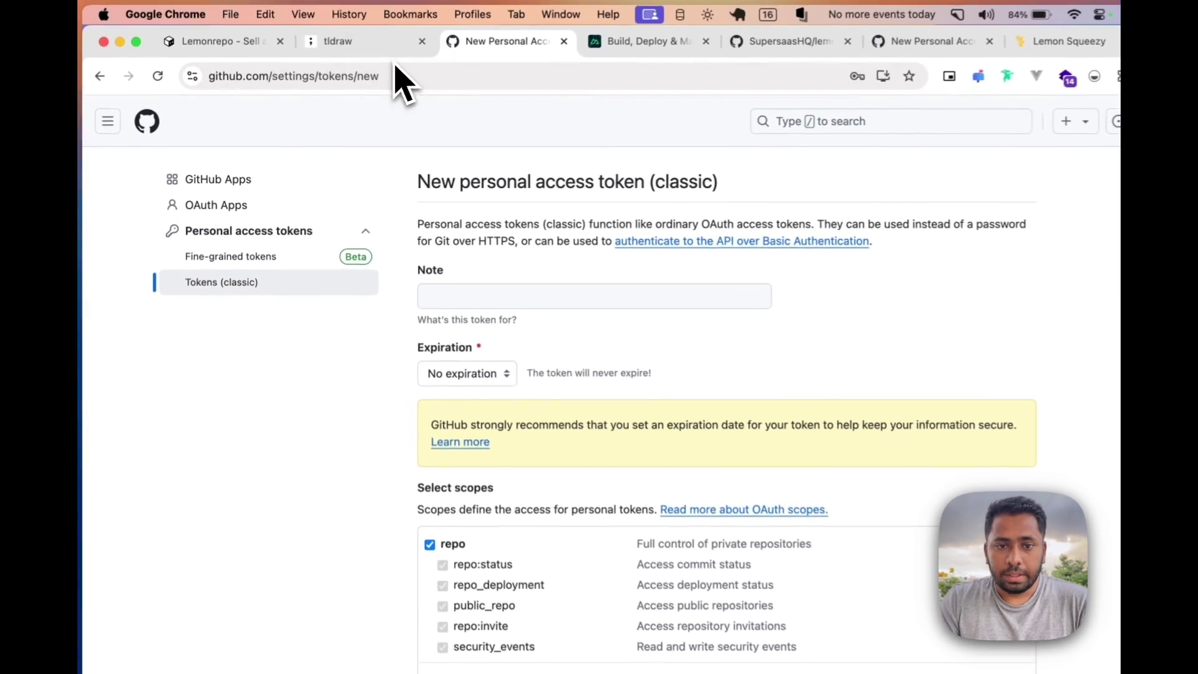
{"action": "left_click", "coordinate": [397, 51]}
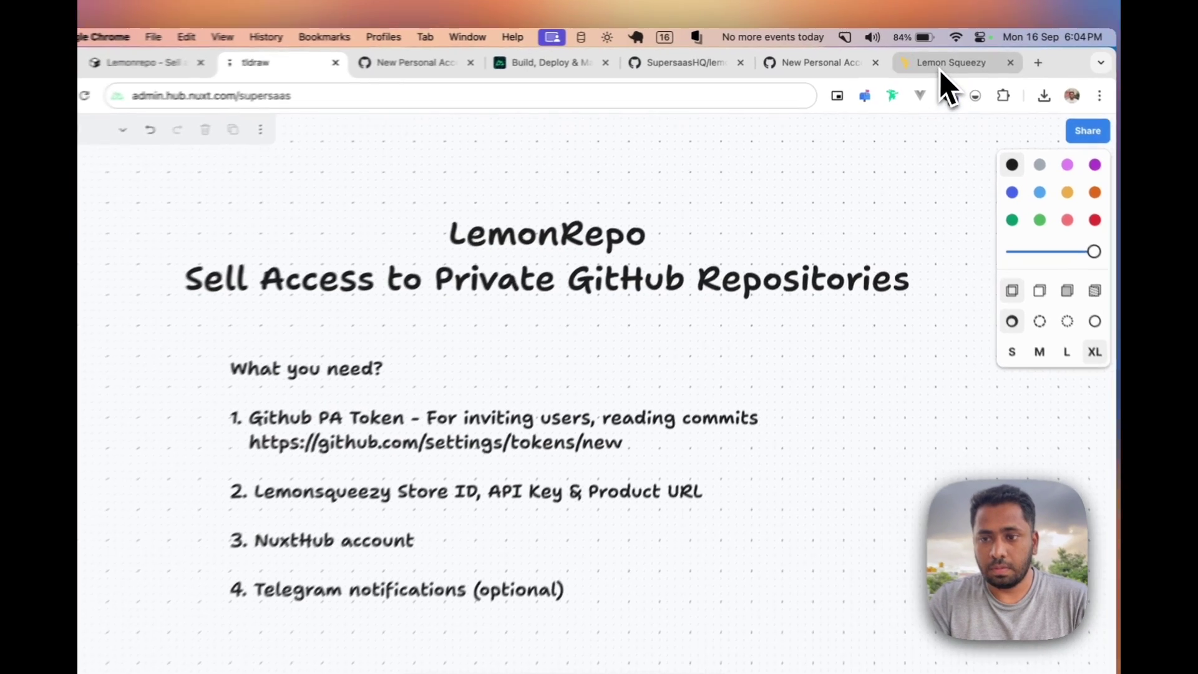
Select the Supersaas store ID in Lemon Squeezy's Stores settings, then go to Webhooks.
{"action": "left_click", "coordinate": [942, 58]}
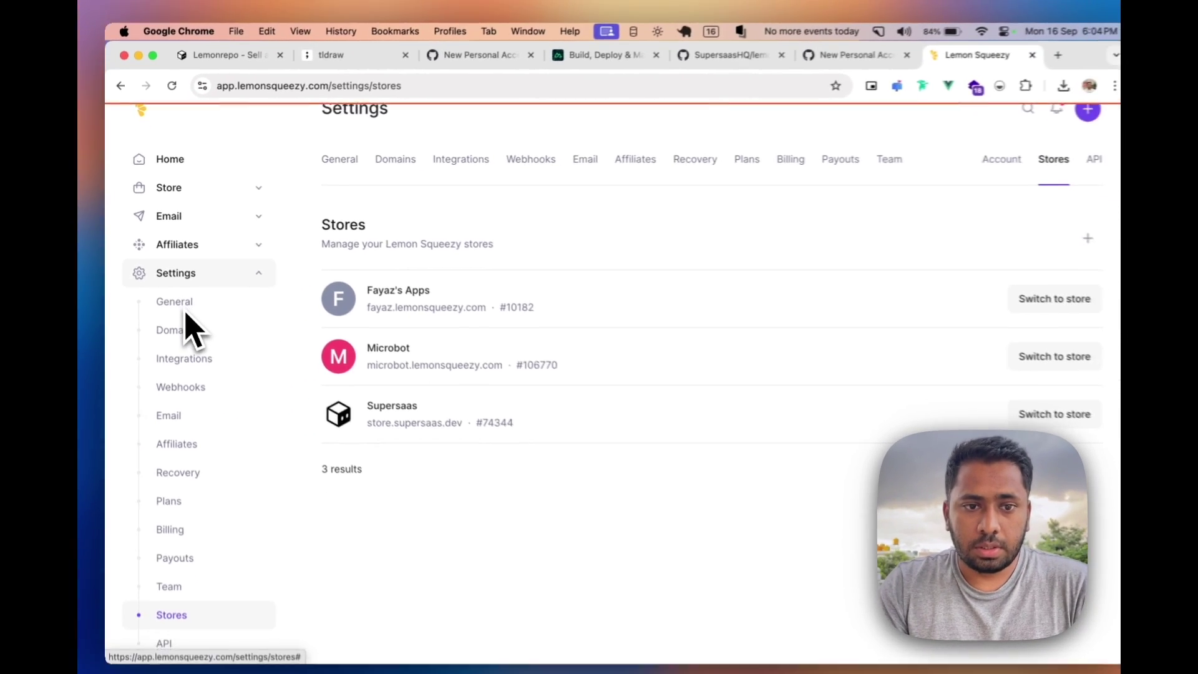
{"action": "scroll", "coordinate": [189, 321], "scroll_direction": "down", "scroll_amount": 2}
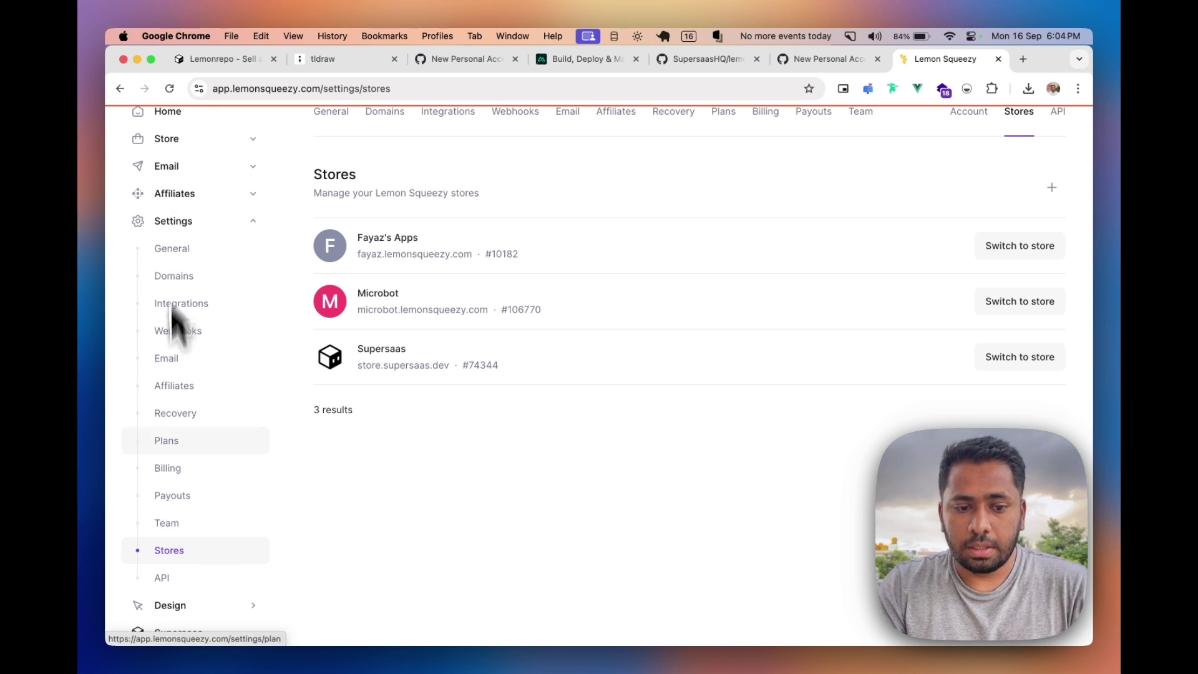
{"action": "double_click", "coordinate": [483, 365]}
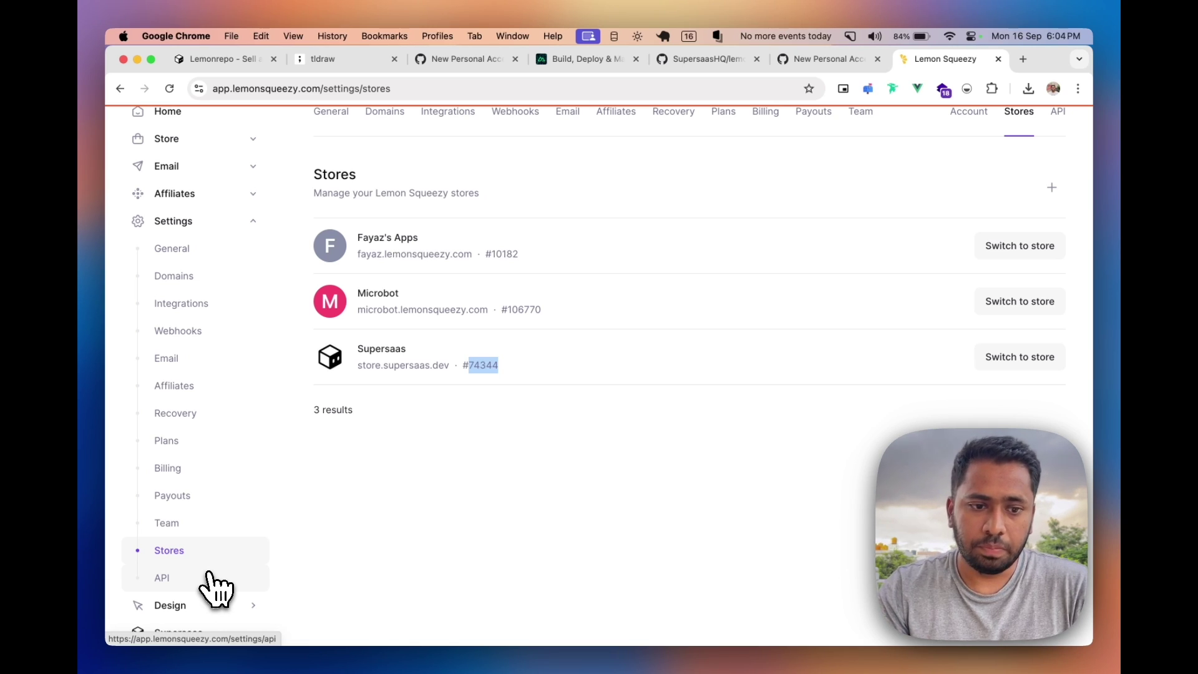
{"action": "left_click", "coordinate": [214, 336]}
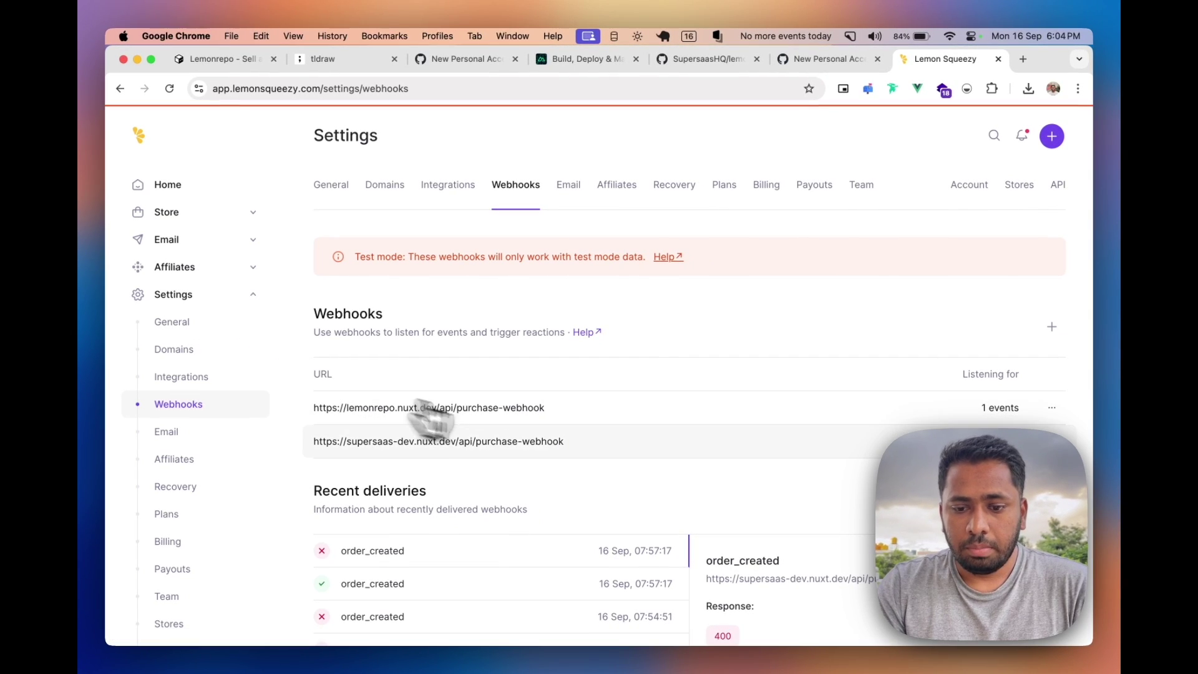
Review the lemonrepo and supersaas-dev webhook URLs and order_created deliveries, then return to tldraw.
{"action": "scroll", "coordinate": [599, 524], "scroll_direction": "down", "scroll_amount": 1}
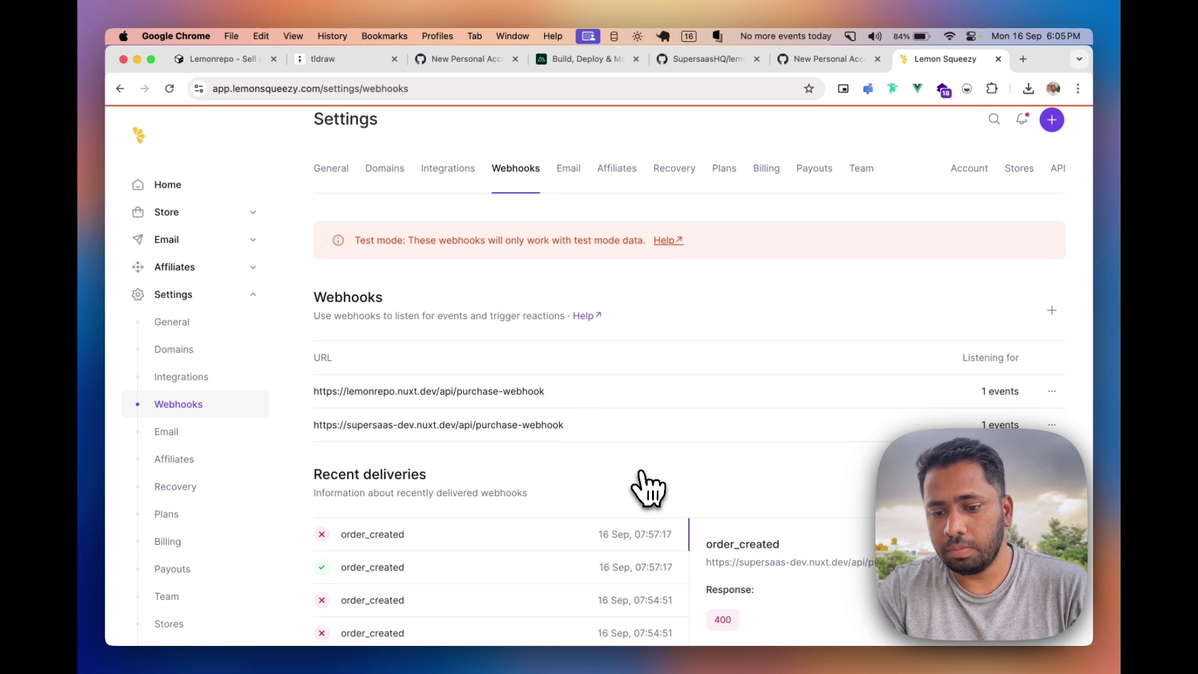
{"action": "scroll", "coordinate": [643, 487], "scroll_direction": "down", "scroll_amount": 1}
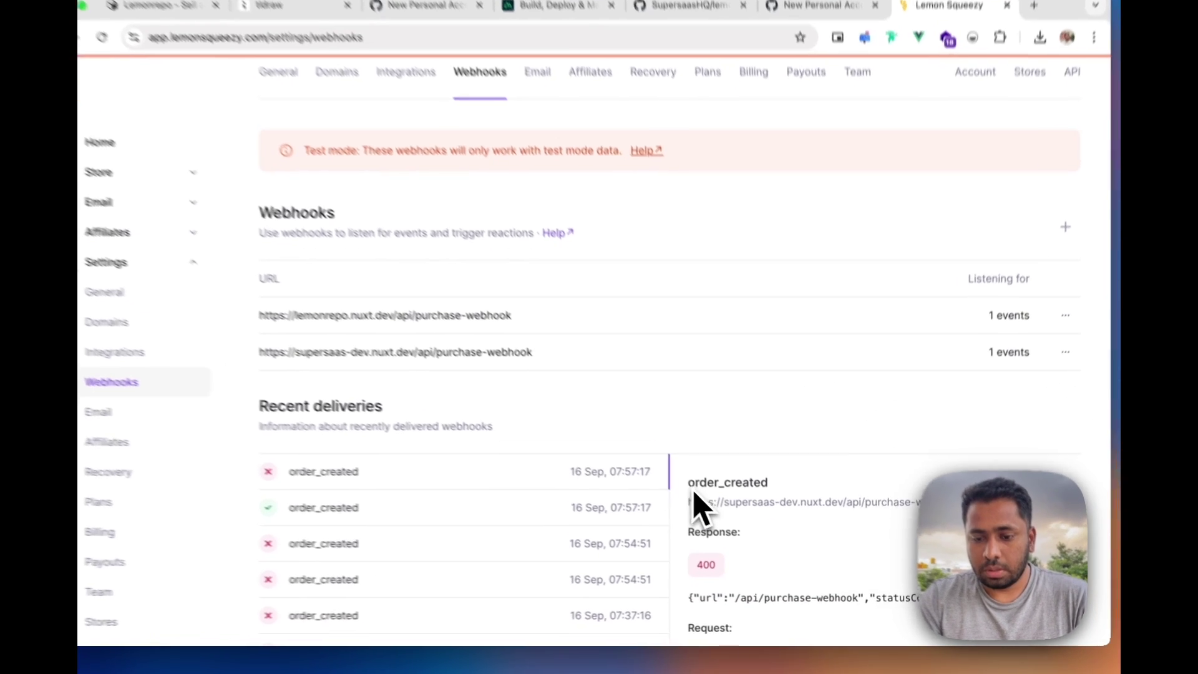
{"action": "left_click_drag", "start_coordinate": [705, 496], "coordinate": [799, 499]}
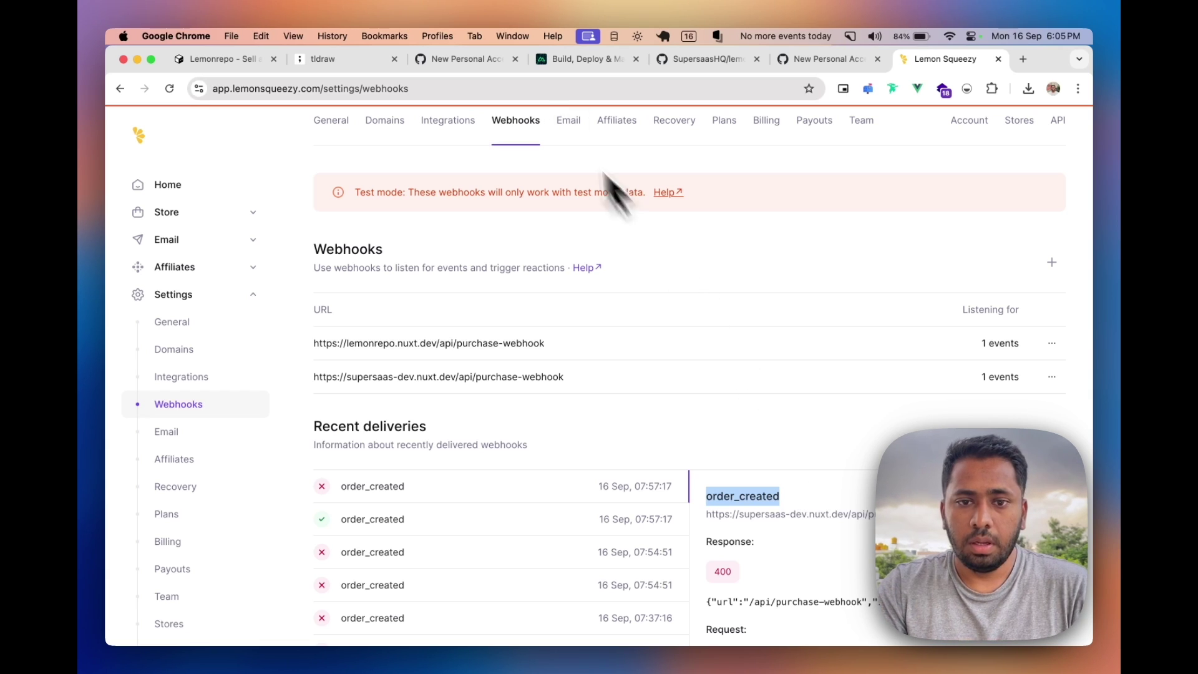
{"action": "left_click", "coordinate": [362, 58]}
{"action": "left_click", "coordinate": [407, 535]}
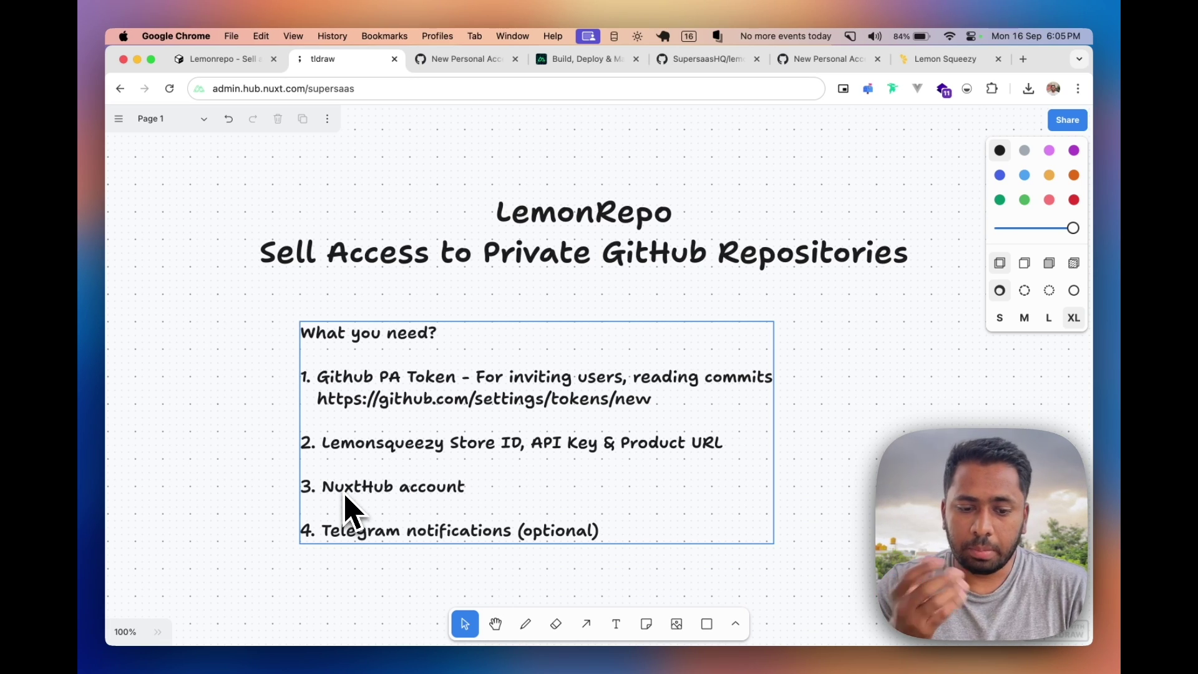
Scroll past the tldraw requirements board toward the lemonrepo template repository.
{"action": "scroll", "coordinate": [346, 500], "scroll_direction": "down", "scroll_amount": 1}
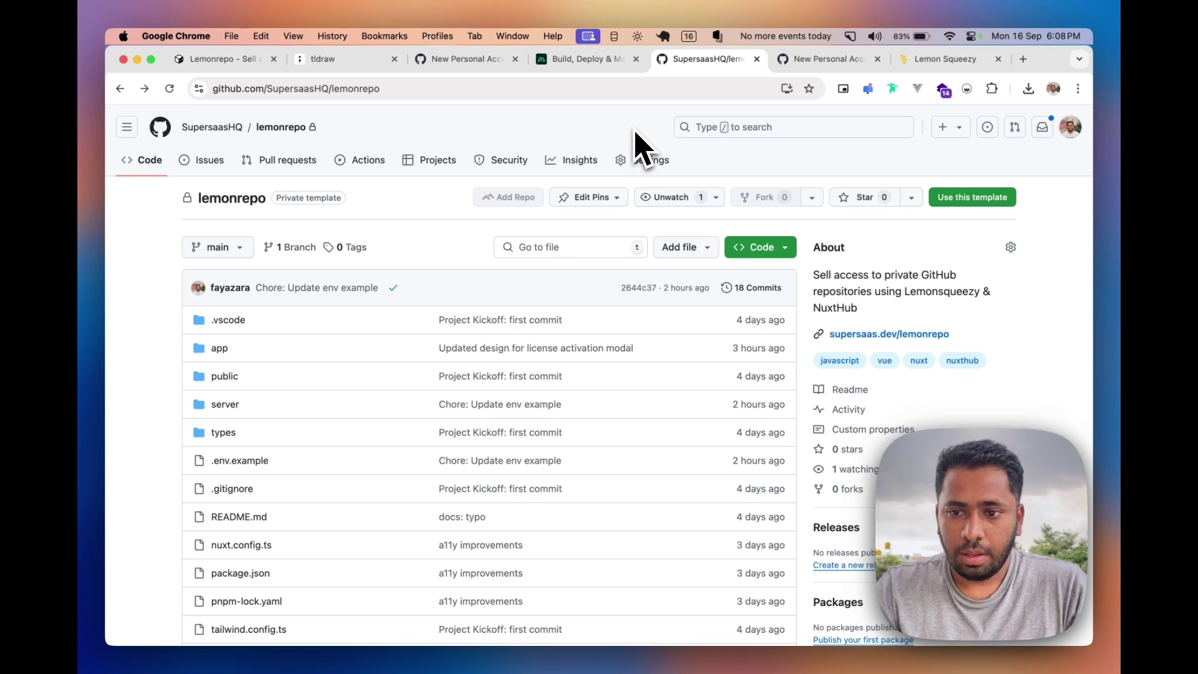
Generate a private repository named 'lemonrepo-test' from the lemonrepo template.
{"action": "left_click", "coordinate": [961, 200]}
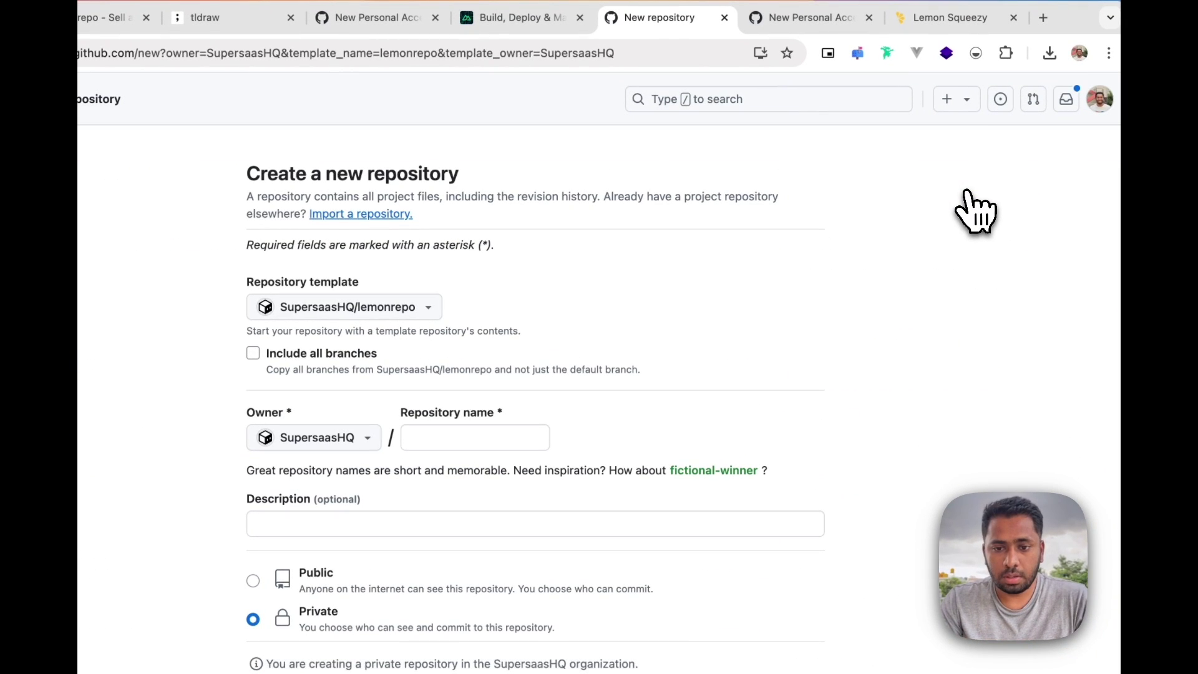
{"action": "left_click", "coordinate": [491, 436]}
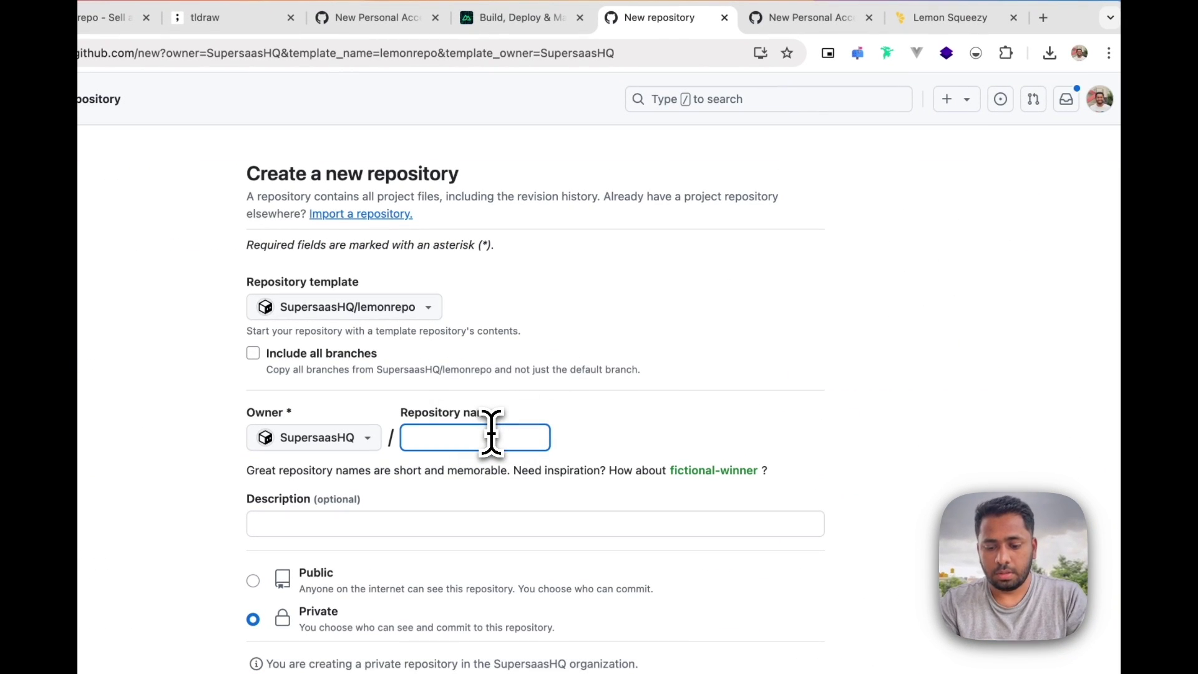
{"action": "type", "text": "lemonrep"}
{"action": "type", "text": "o"}
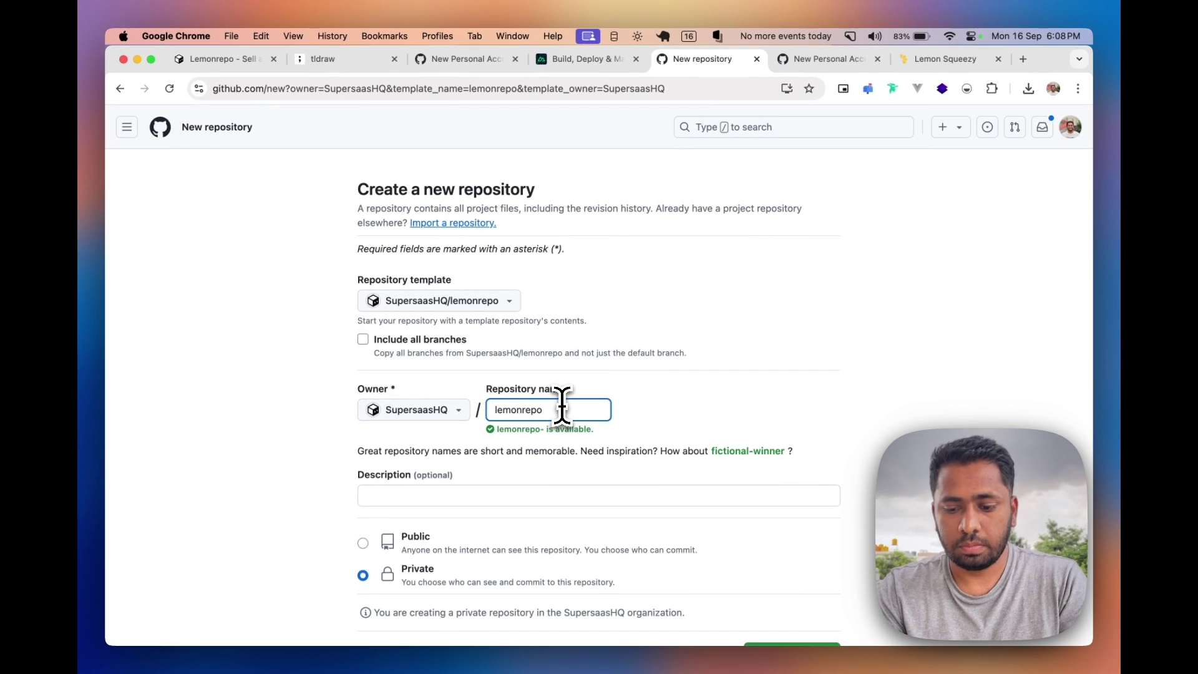
{"action": "type", "text": "-test"}
{"action": "scroll", "coordinate": [549, 437], "scroll_direction": "down", "scroll_amount": 3}
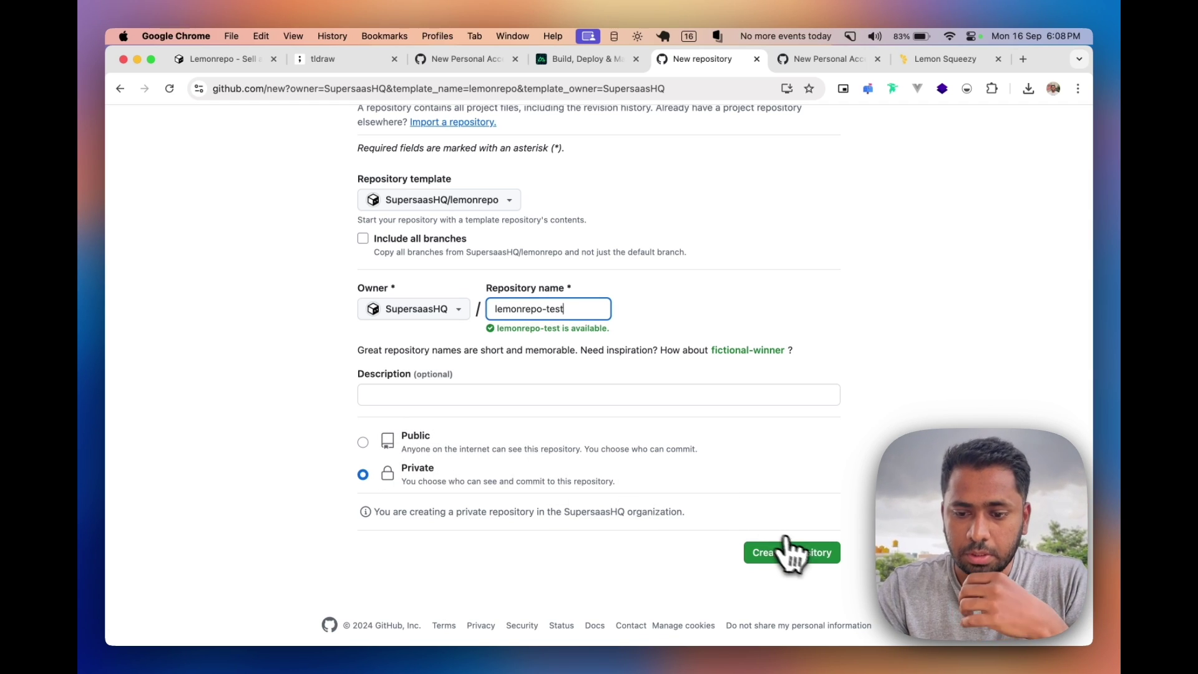
{"action": "left_click", "coordinate": [793, 552]}
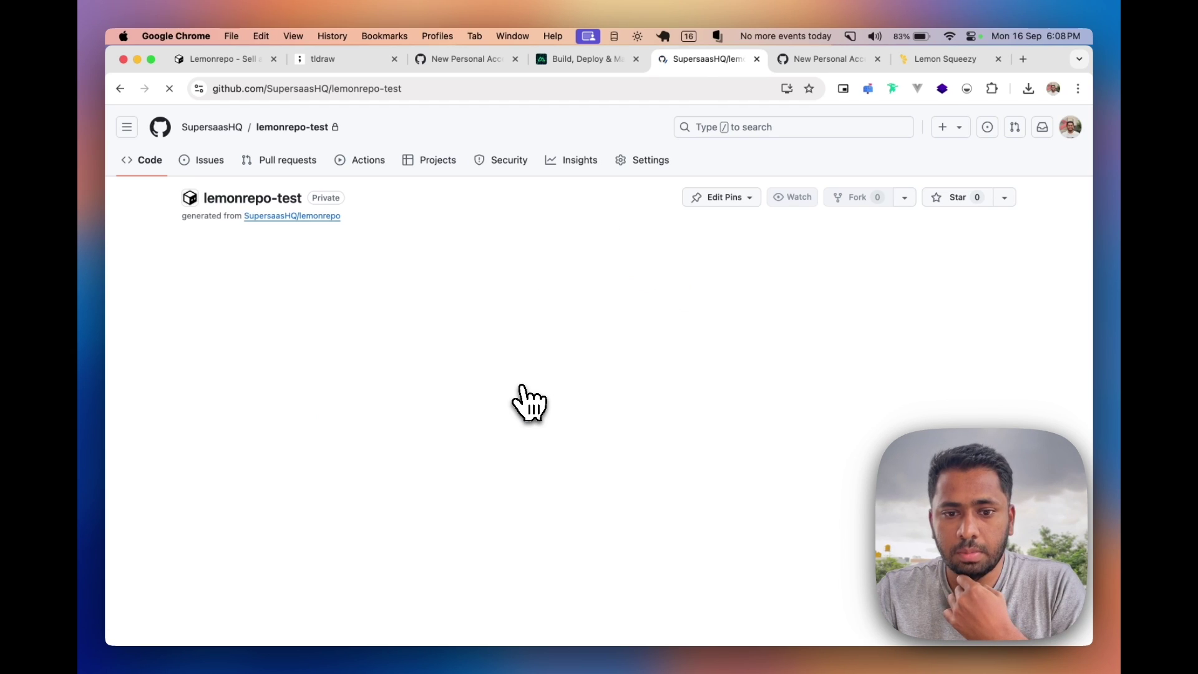
{"action": "scroll", "coordinate": [393, 481], "scroll_direction": "down", "scroll_amount": 5}
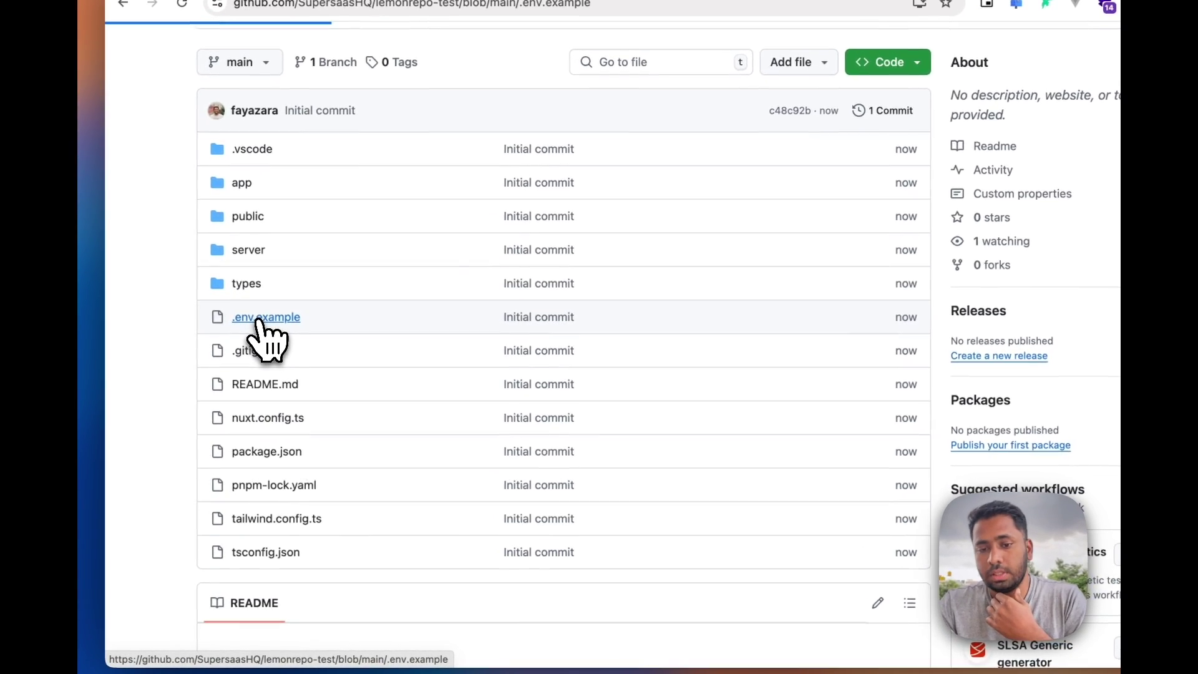
View lemonrepo-test's .env.example variables, then switch to the NuxtHub Projects dashboard.
{"action": "left_click", "coordinate": [240, 353]}
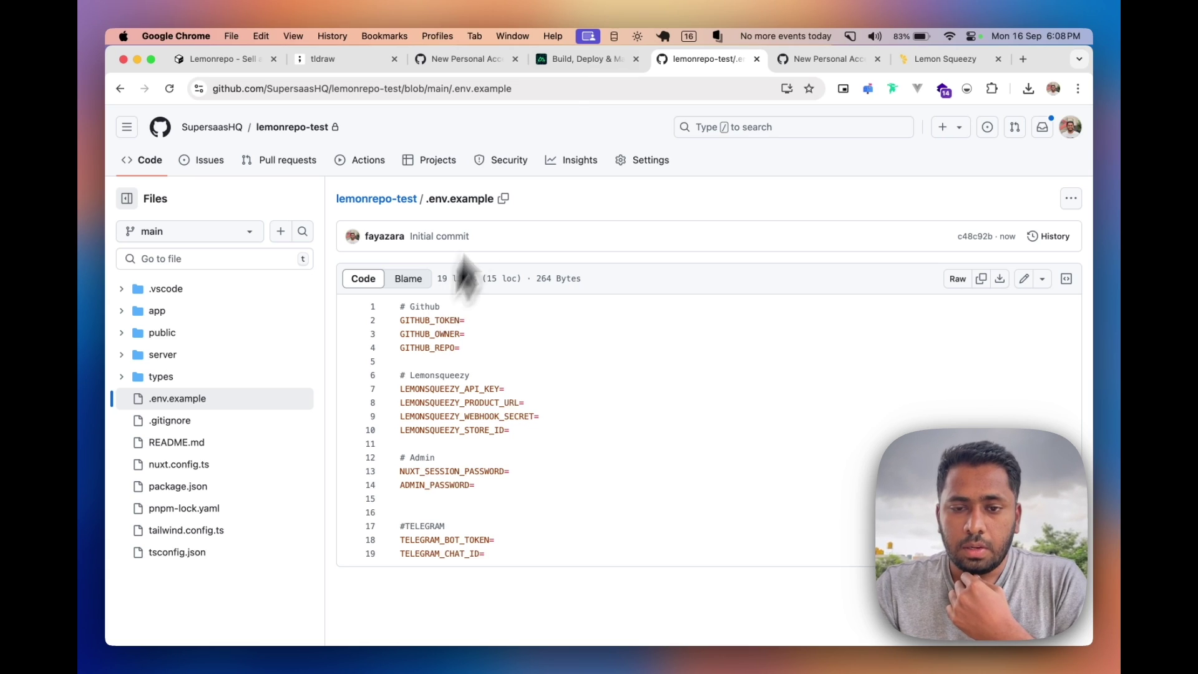
{"action": "left_click", "coordinate": [568, 62]}
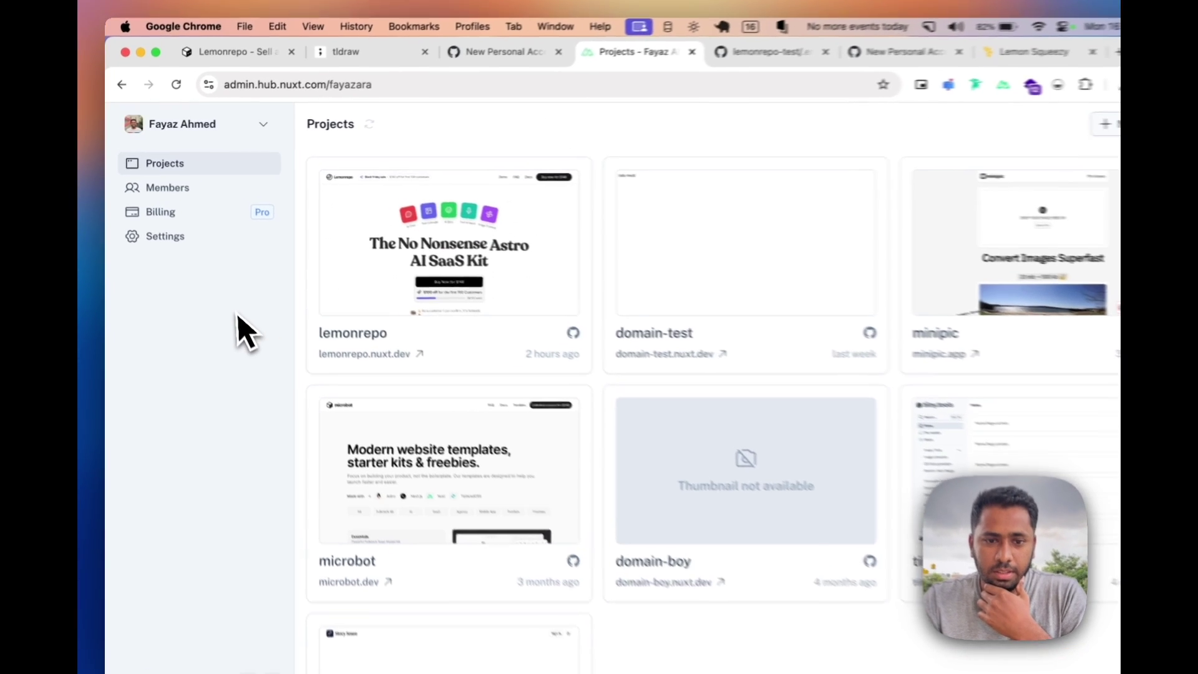
Start a new NuxtHub project by importing an existing Git repository.
{"action": "left_click", "coordinate": [275, 134]}
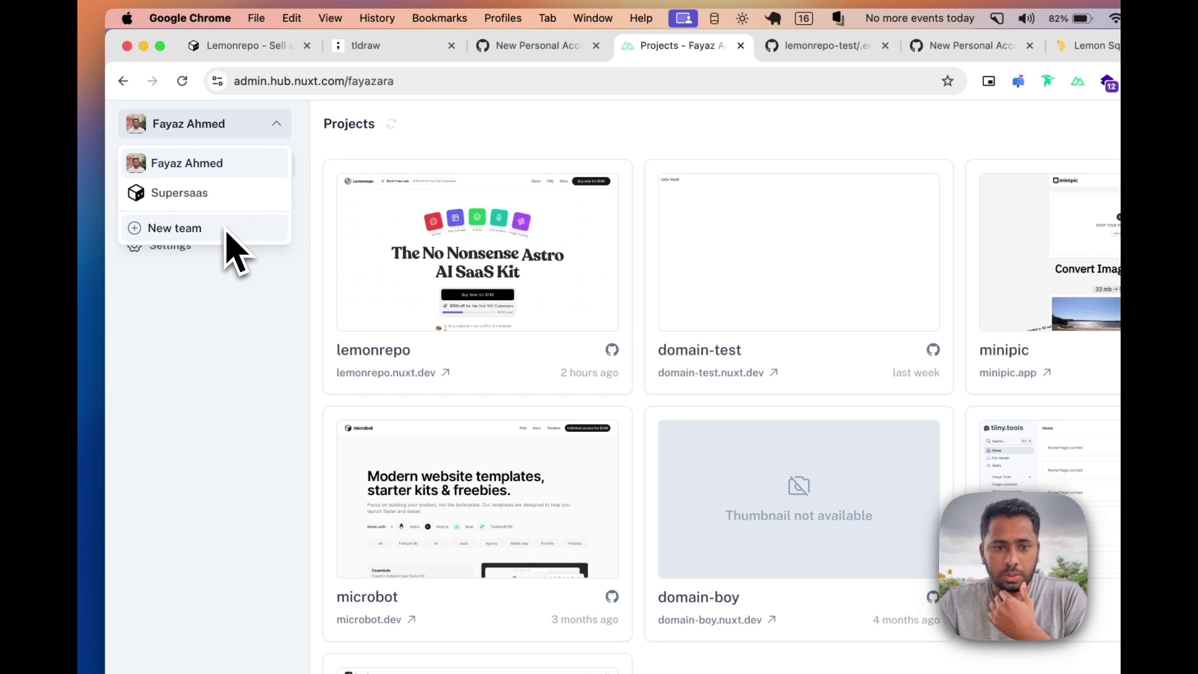
{"action": "left_click", "coordinate": [240, 368]}
{"action": "left_click", "coordinate": [987, 128]}
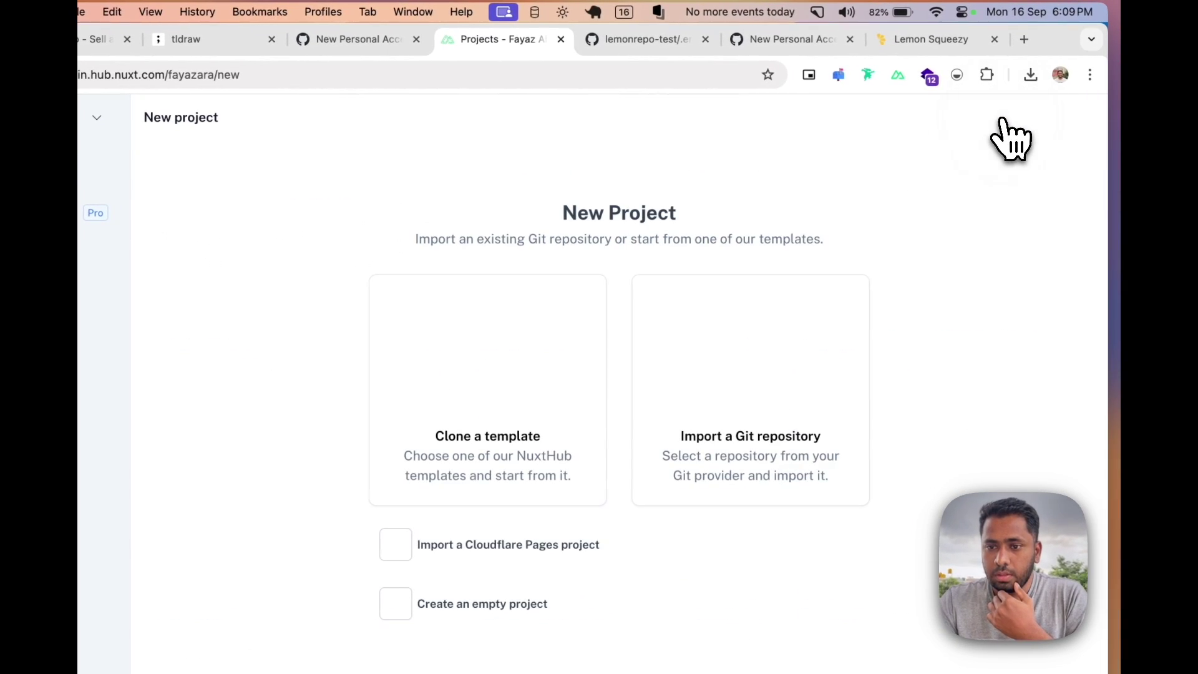
{"action": "left_click", "coordinate": [756, 419]}
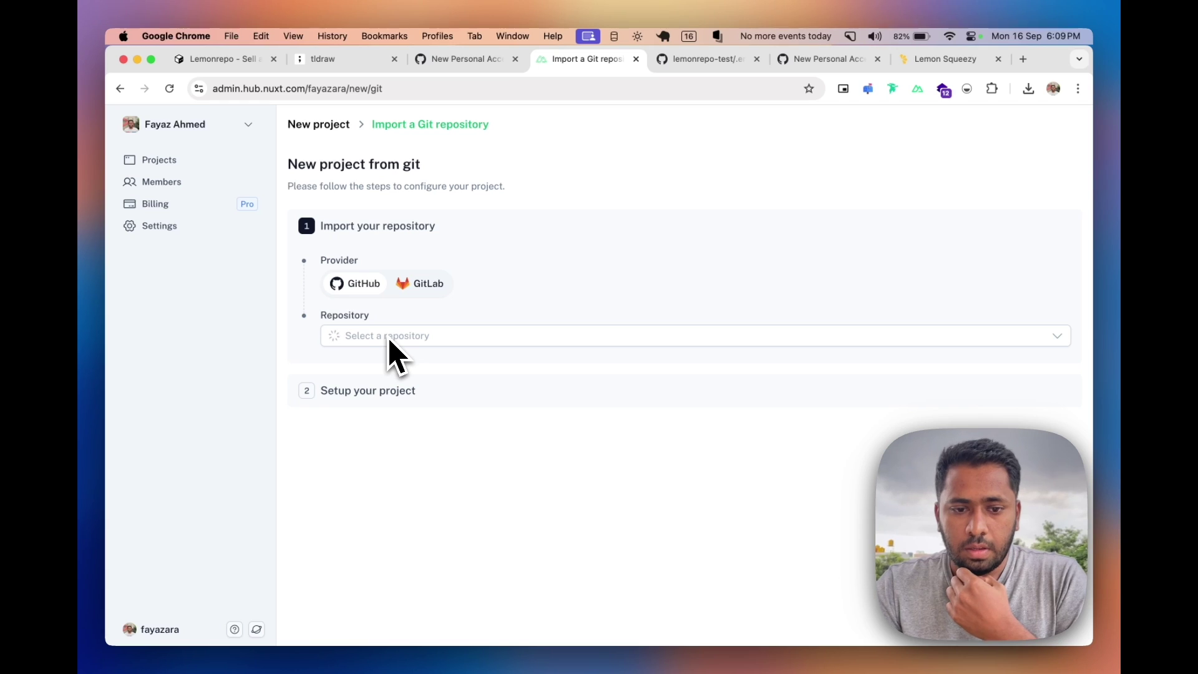
Pick SupersaasHQ/lemonrepo-test as the repository and add one empty environment variable row.
{"action": "left_click", "coordinate": [389, 338]}
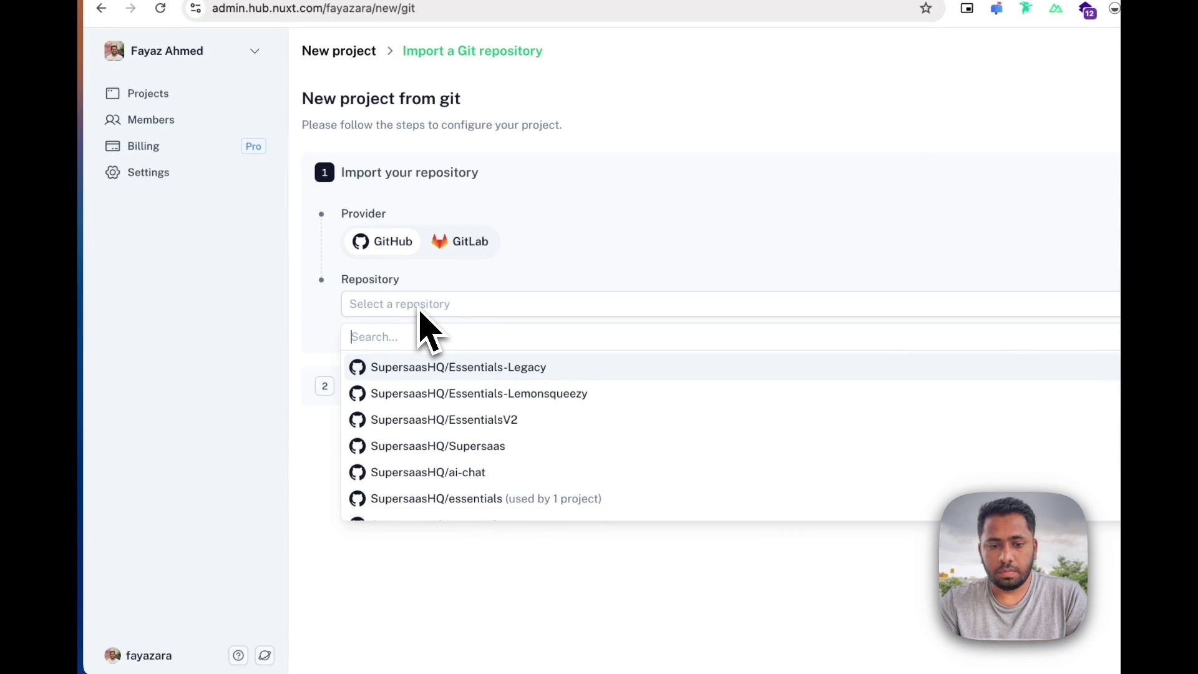
{"action": "type", "text": "lemonre"}
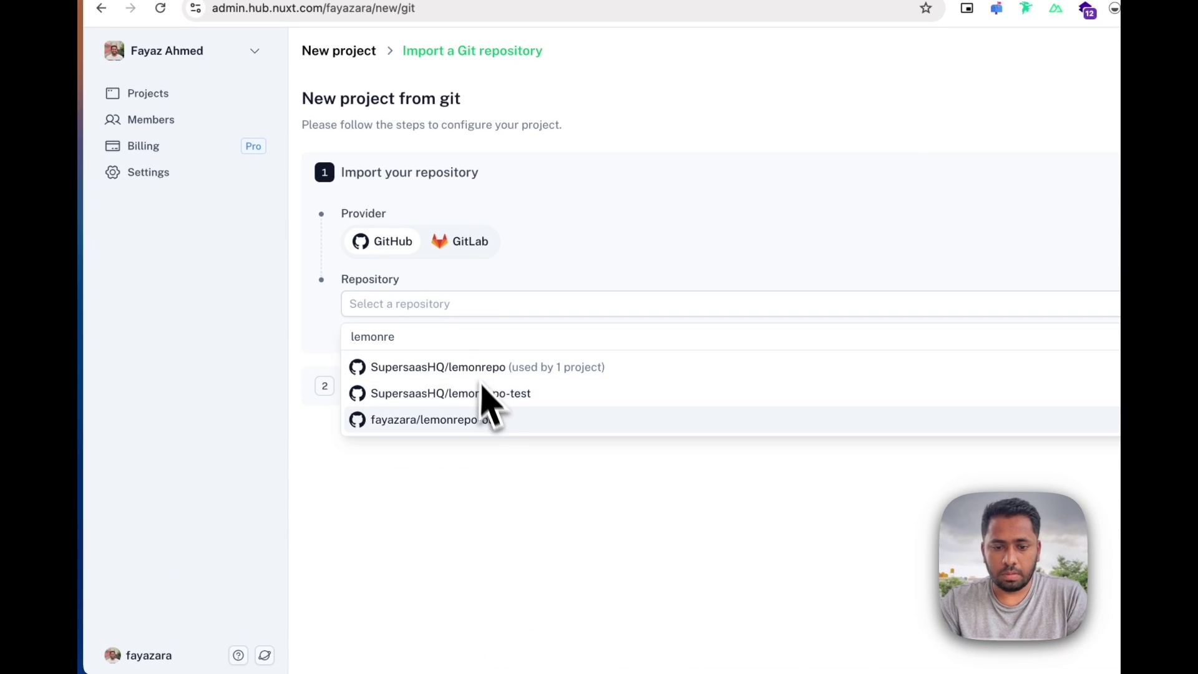
{"action": "left_click", "coordinate": [488, 400]}
{"action": "scroll", "coordinate": [469, 430], "scroll_direction": "down", "scroll_amount": 3}
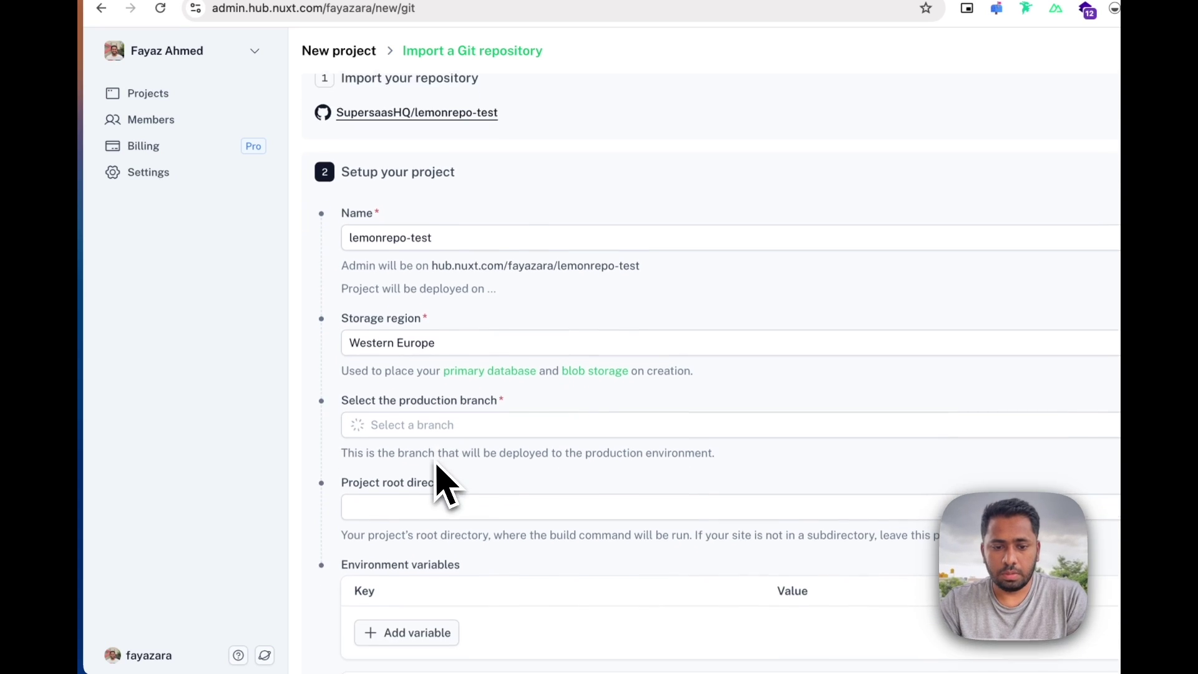
{"action": "scroll", "coordinate": [416, 393], "scroll_direction": "down", "scroll_amount": 1}
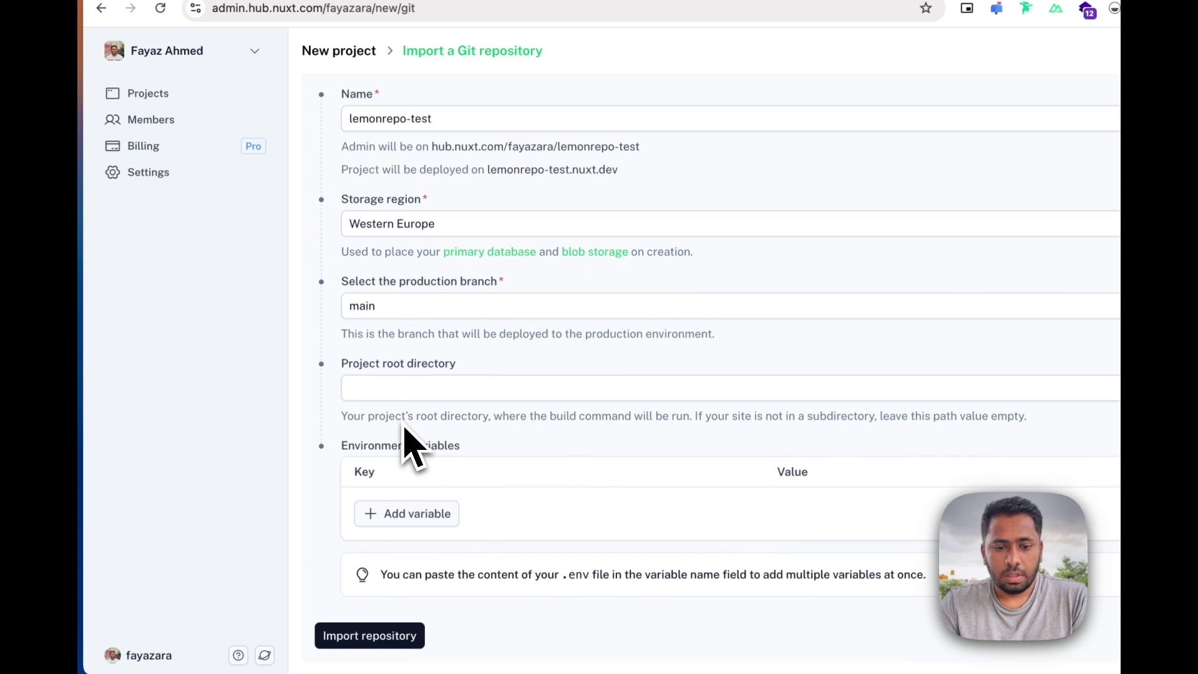
{"action": "left_click", "coordinate": [403, 510]}
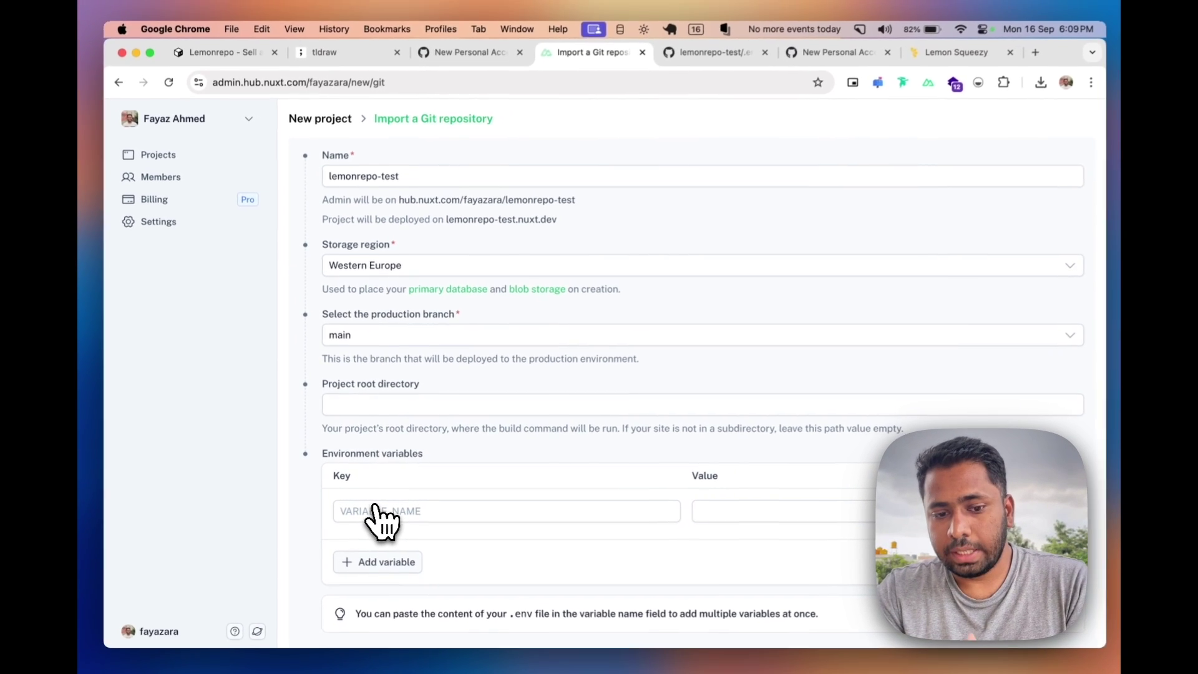
{"action": "scroll", "coordinate": [378, 520], "scroll_direction": "down", "scroll_amount": 1}
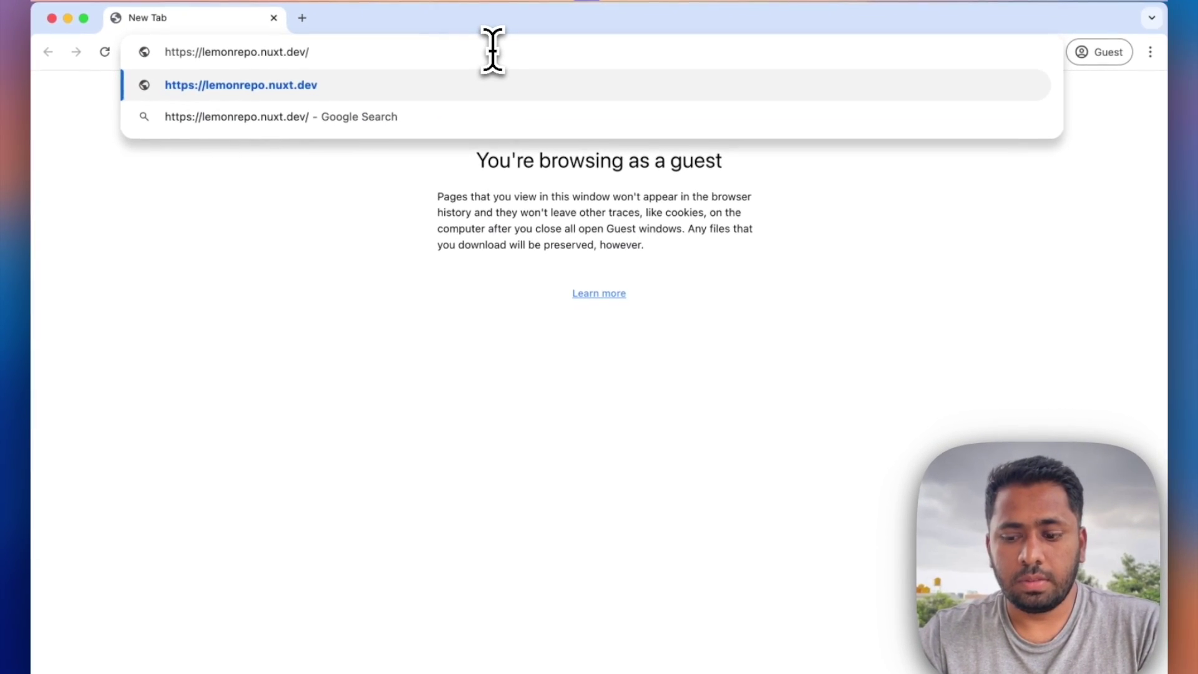
Load lemonrepo.nuxt.dev and scroll down the landing page from its Black friday banner.
{"action": "key", "text": "Return"}
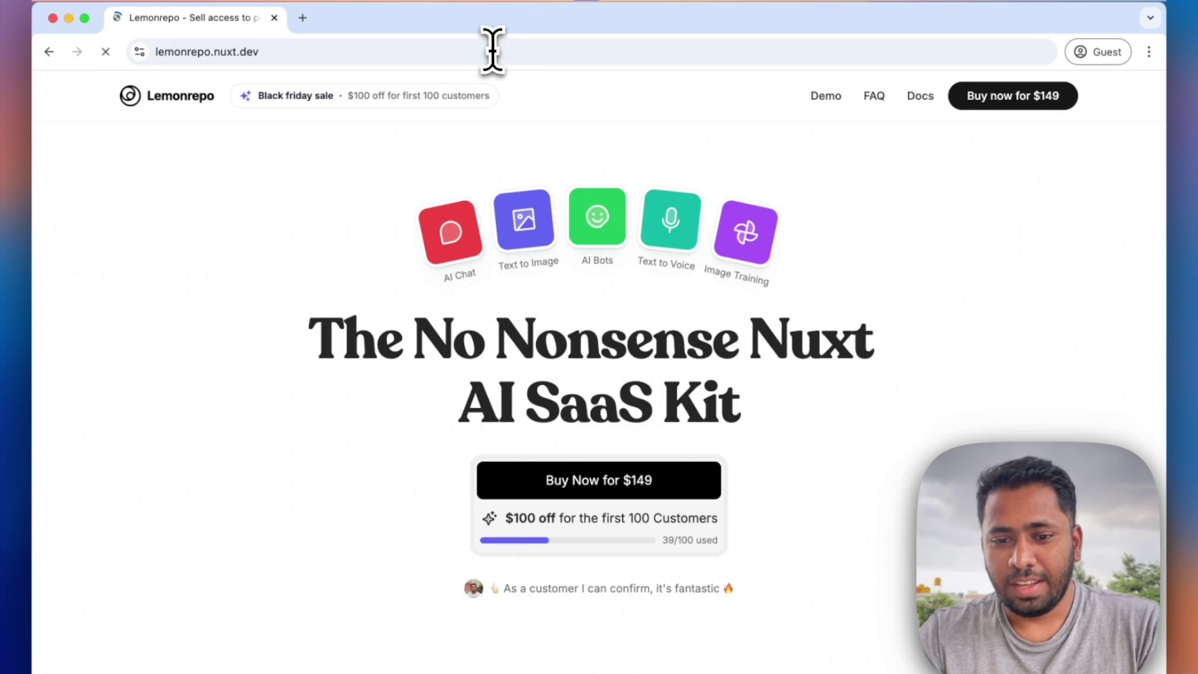
{"action": "scroll", "coordinate": [430, 375], "scroll_direction": "down", "scroll_amount": 2}
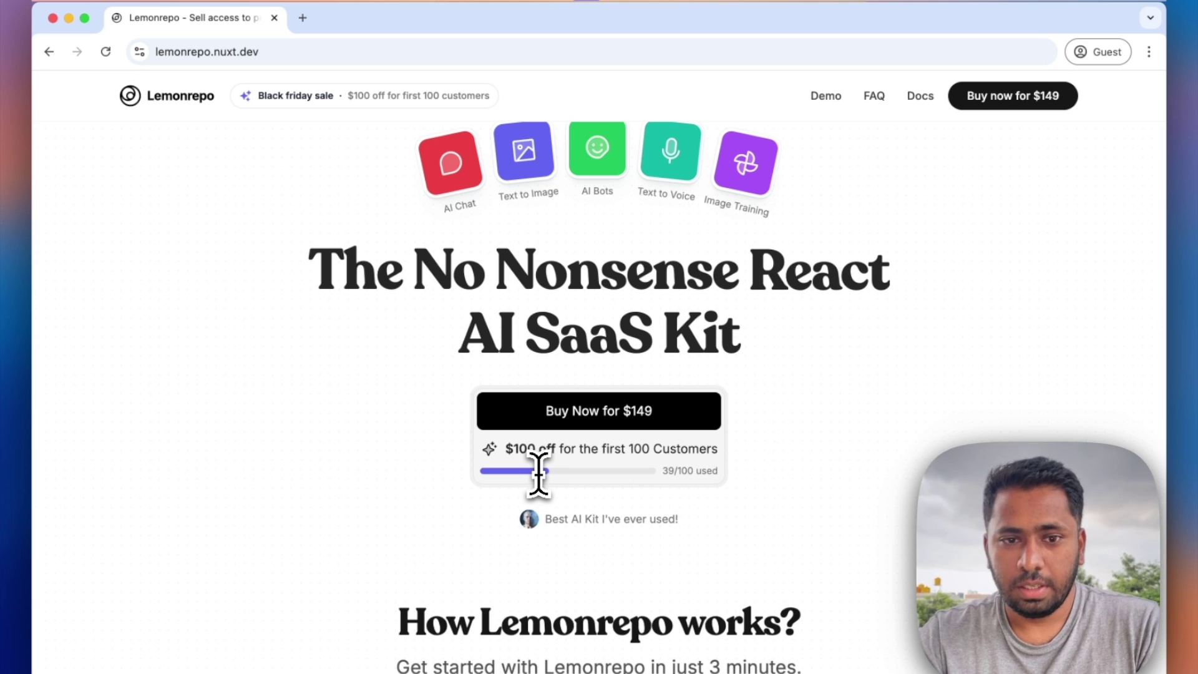
{"action": "scroll", "coordinate": [474, 229], "scroll_direction": "down", "scroll_amount": 10}
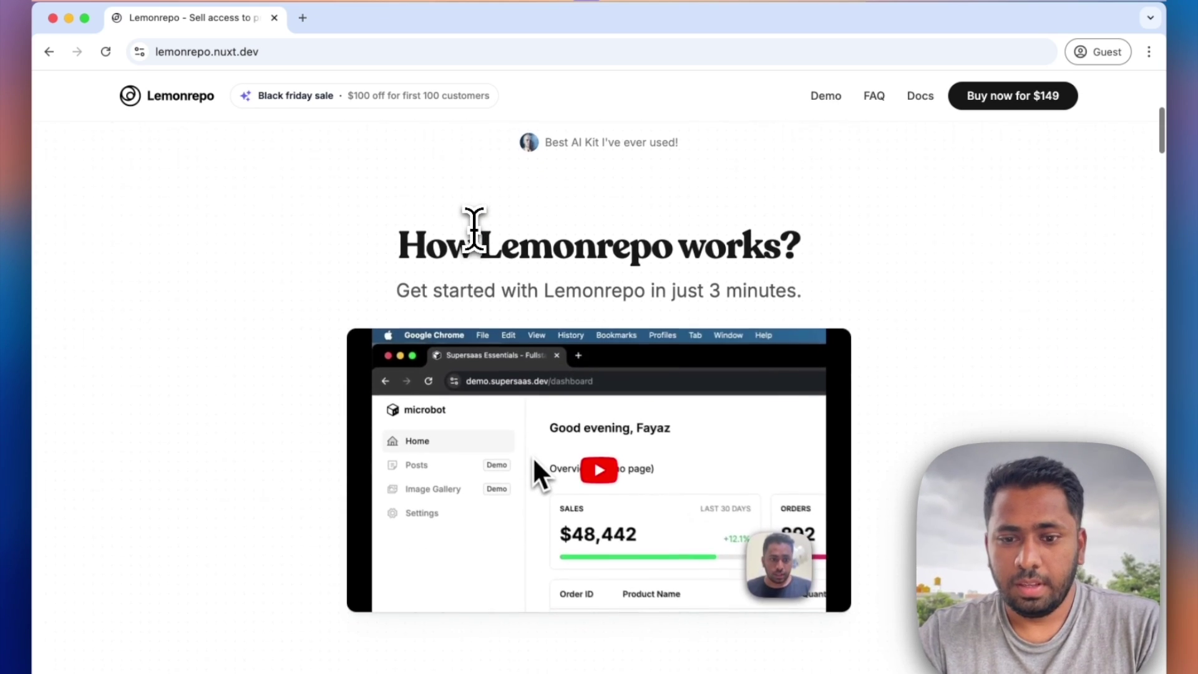
{"action": "scroll", "coordinate": [543, 388], "scroll_direction": "down", "scroll_amount": 14}
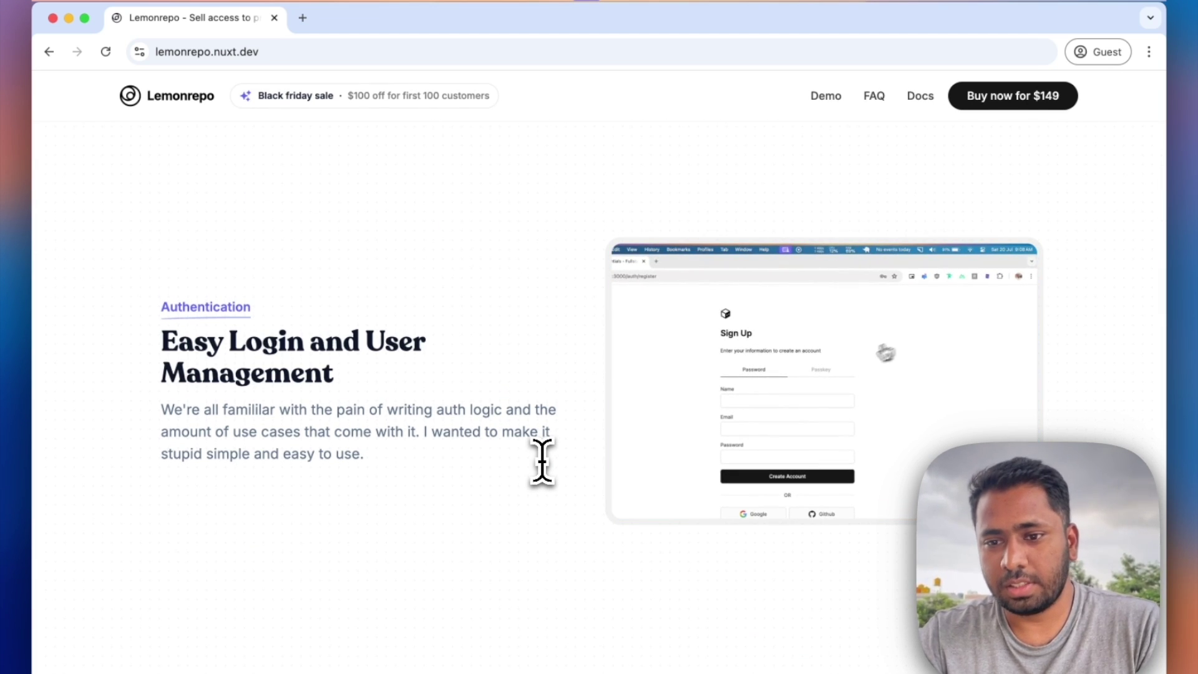
{"action": "scroll", "coordinate": [542, 461], "scroll_direction": "down", "scroll_amount": 3}
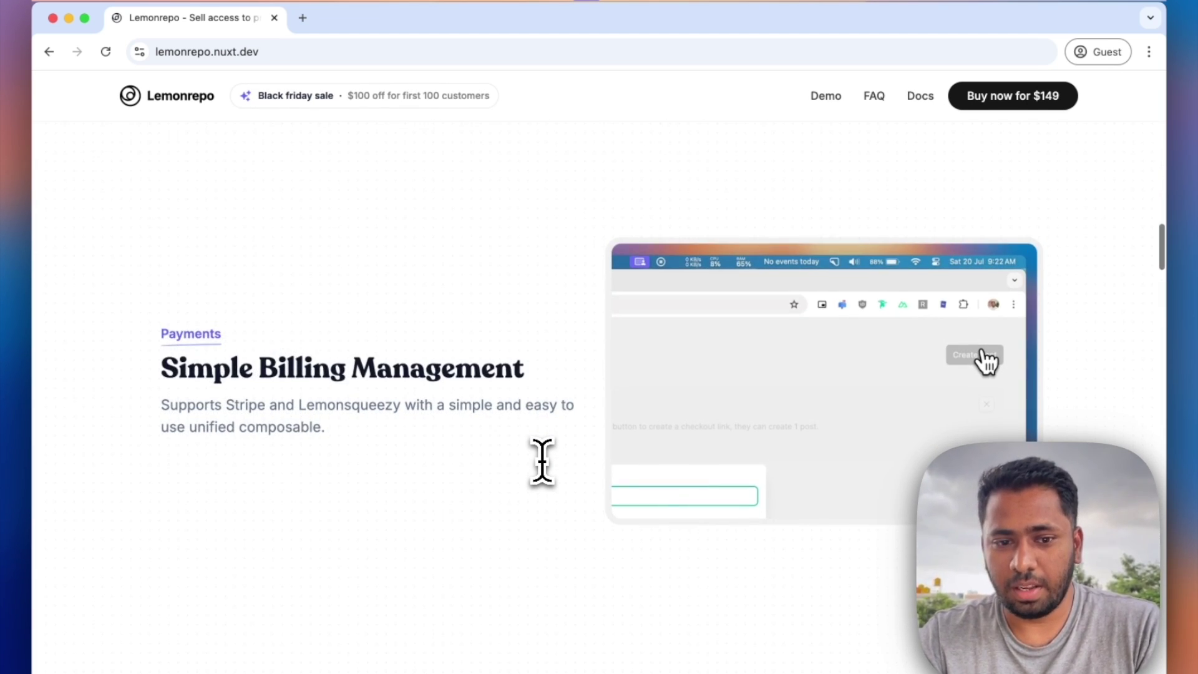
{"action": "scroll", "coordinate": [542, 462], "scroll_direction": "down", "scroll_amount": 5}
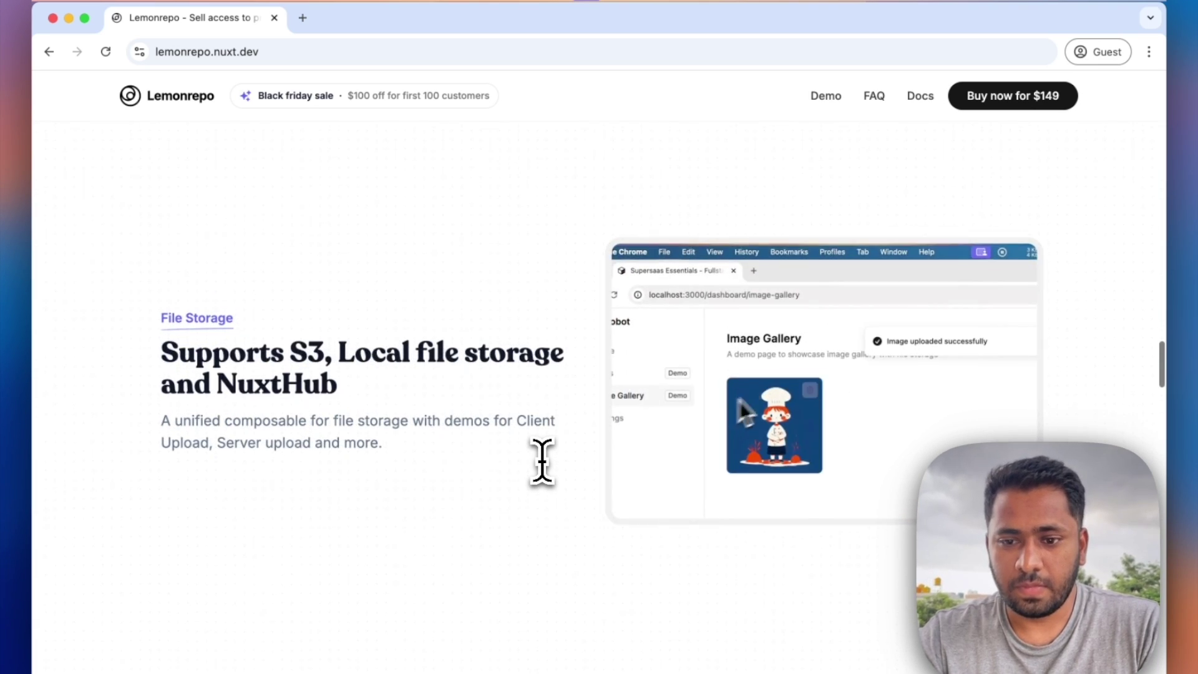
{"action": "scroll", "coordinate": [542, 461], "scroll_direction": "down", "scroll_amount": 10}
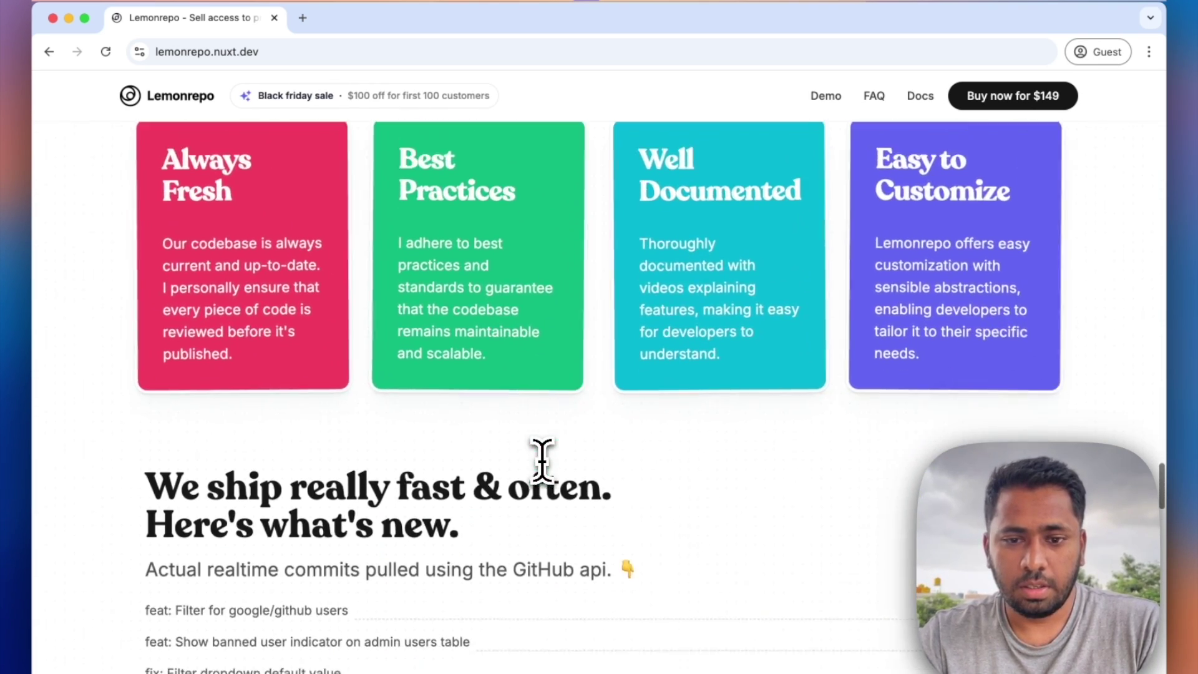
{"action": "scroll", "coordinate": [542, 461], "scroll_direction": "up", "scroll_amount": 5}
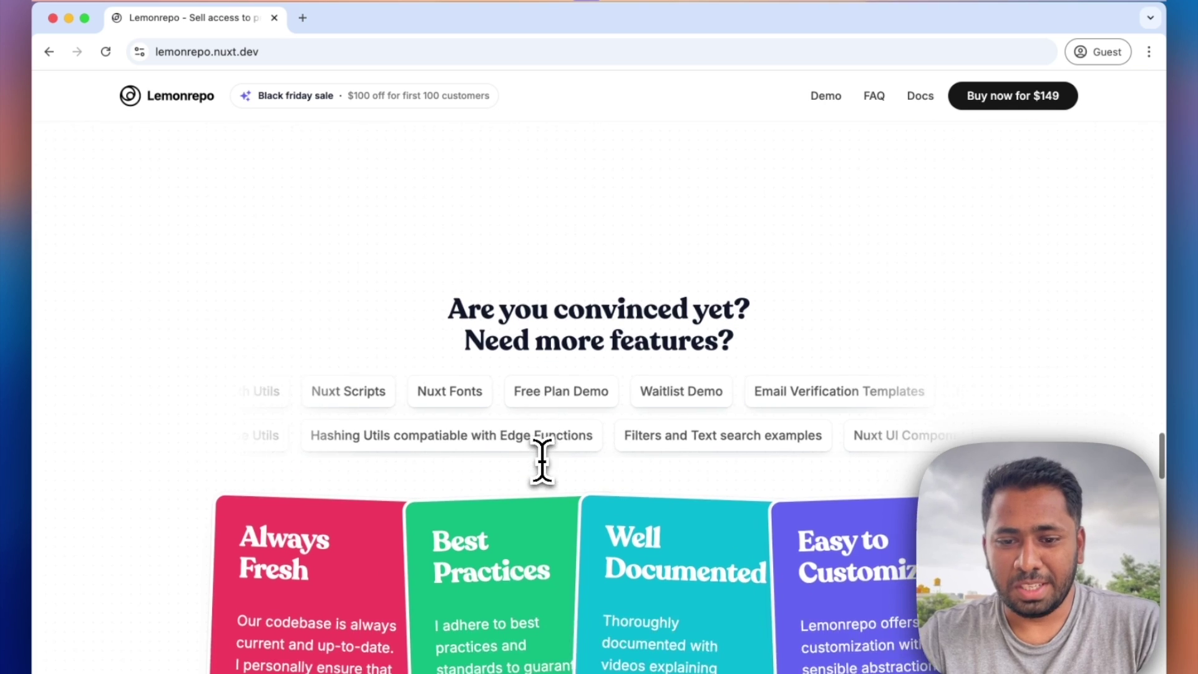
{"action": "scroll", "coordinate": [542, 462], "scroll_direction": "down", "scroll_amount": 3}
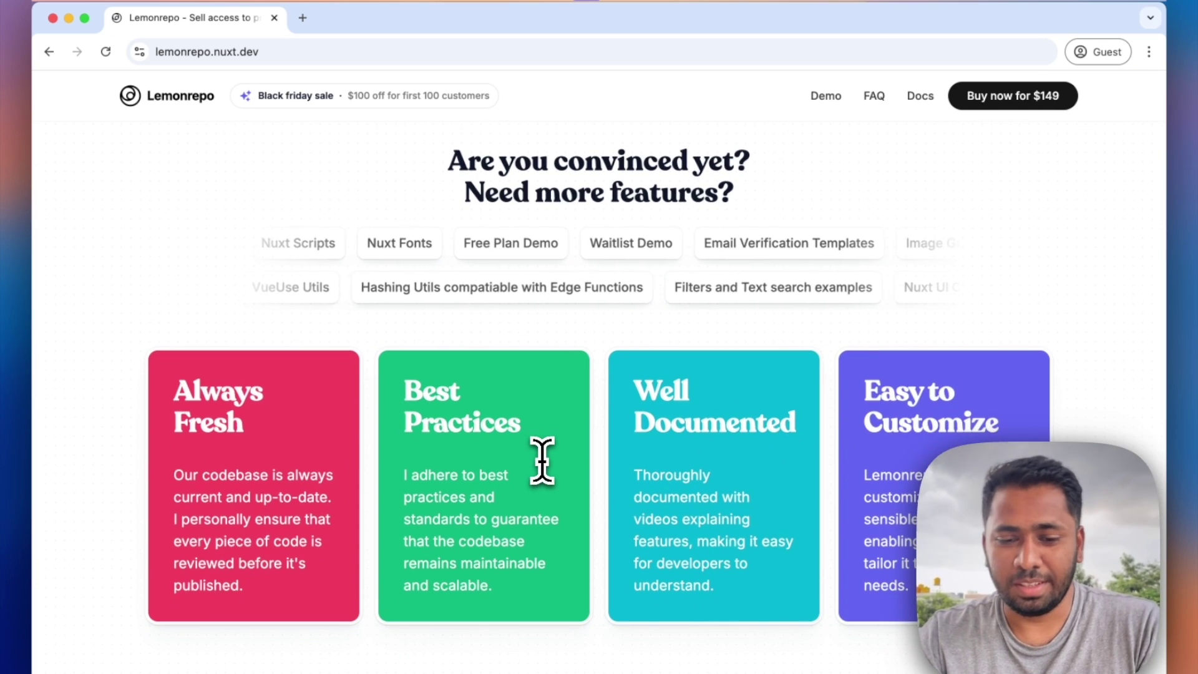
{"action": "scroll", "coordinate": [542, 462], "scroll_direction": "down", "scroll_amount": 5}
{"action": "scroll", "coordinate": [542, 461], "scroll_direction": "down", "scroll_amount": 4}
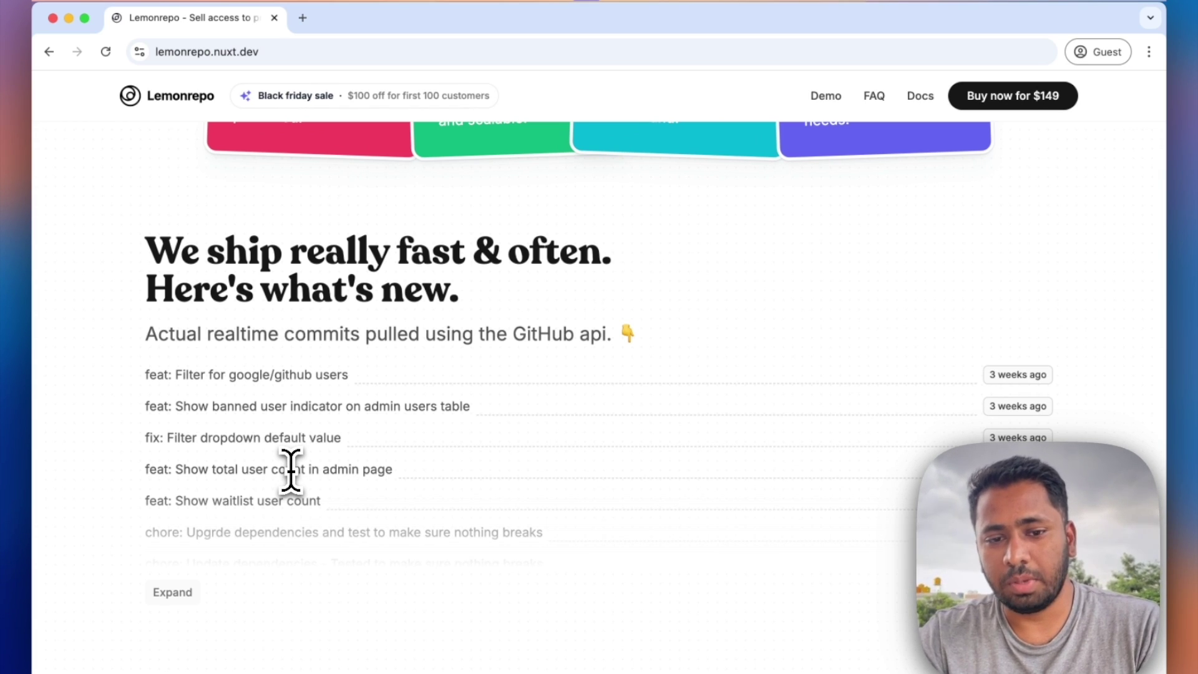
{"action": "scroll", "coordinate": [291, 469], "scroll_direction": "down", "scroll_amount": 1}
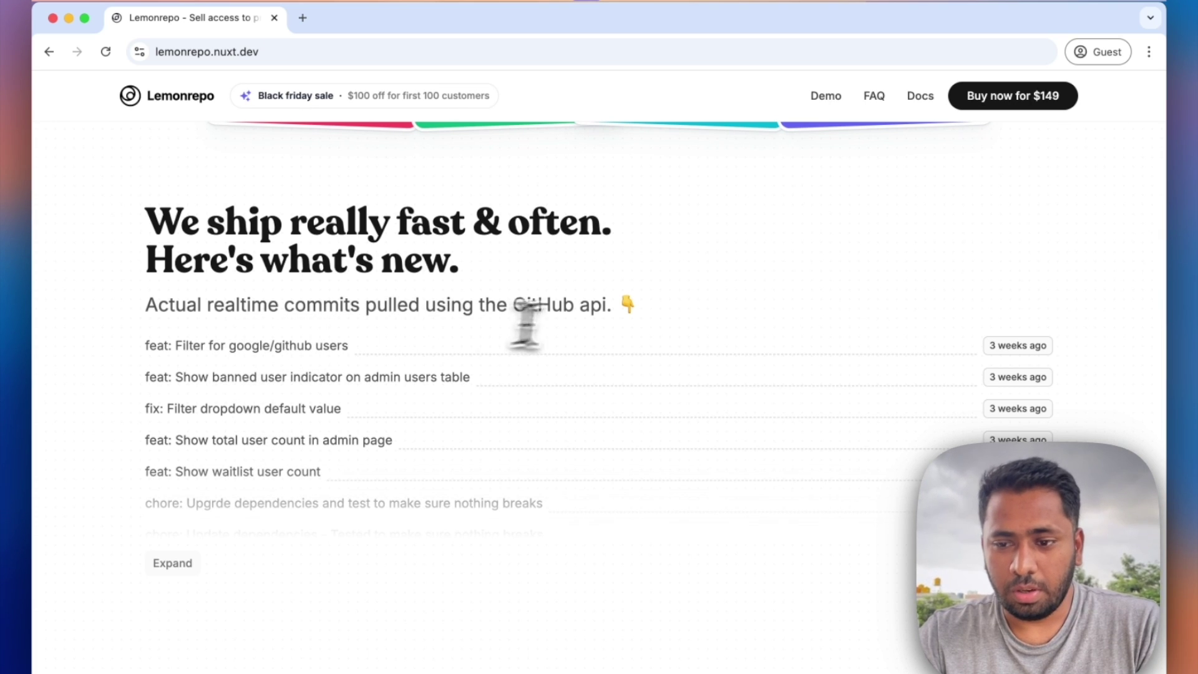
Expand the commit list and browse the rest of the Lemonrepo landing page.
{"action": "left_click", "coordinate": [187, 562]}
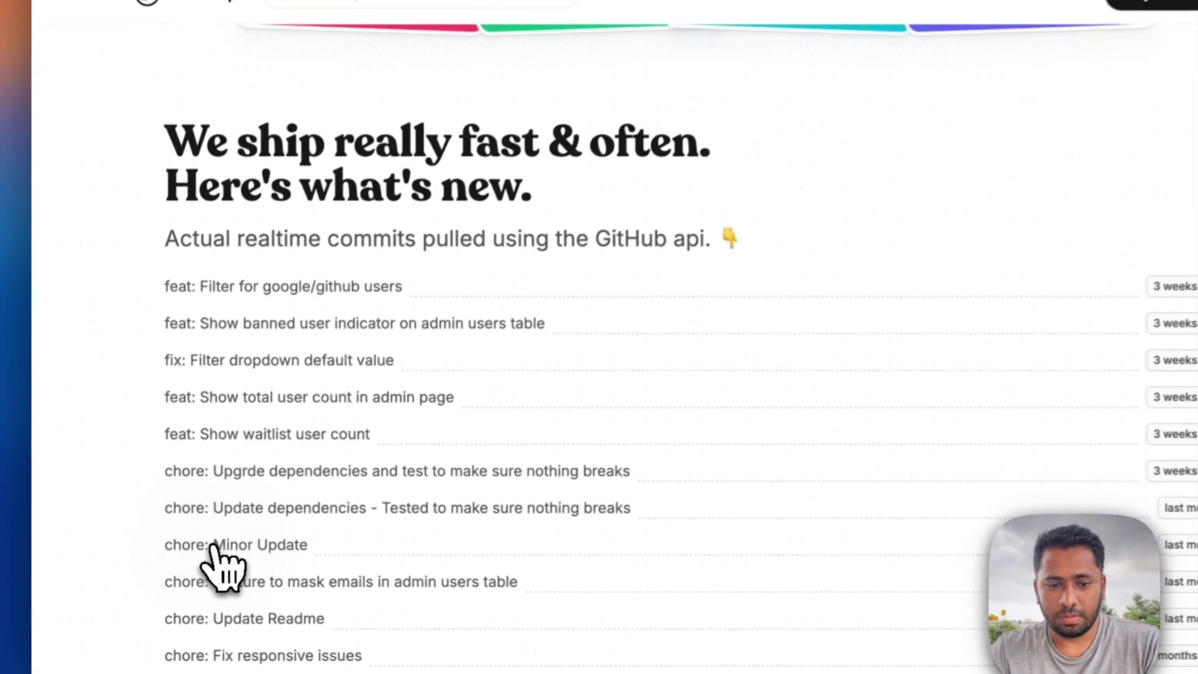
{"action": "scroll", "coordinate": [214, 548], "scroll_direction": "down", "scroll_amount": 15}
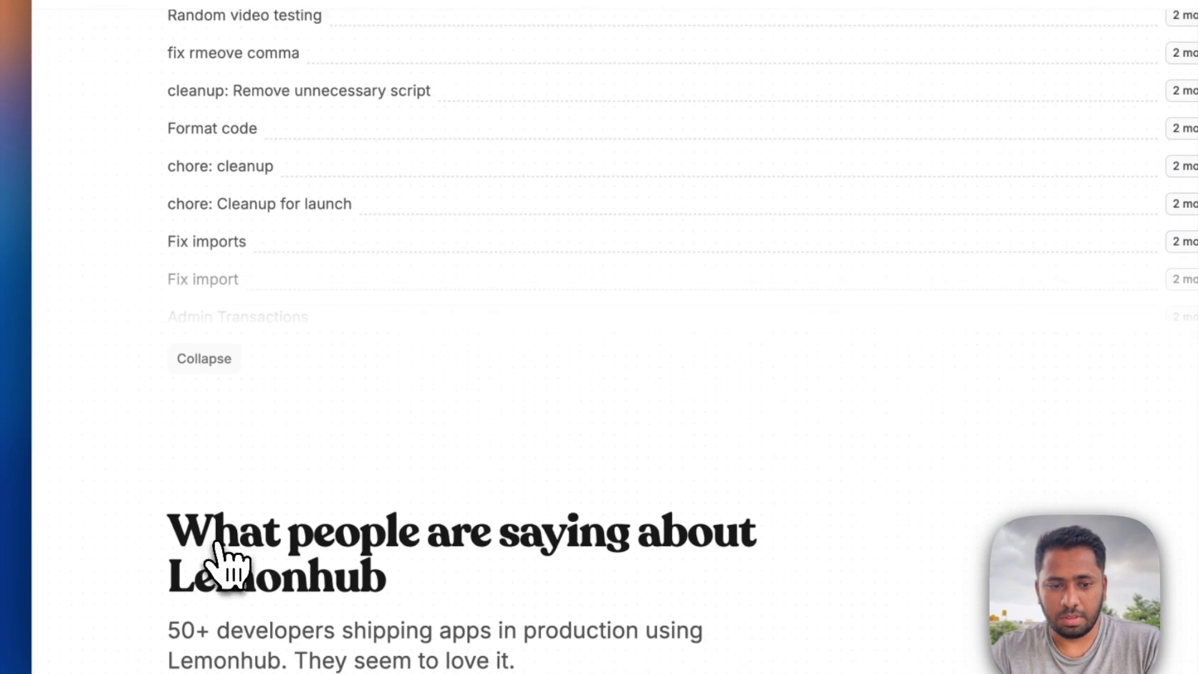
{"action": "scroll", "coordinate": [200, 574], "scroll_direction": "down", "scroll_amount": 2}
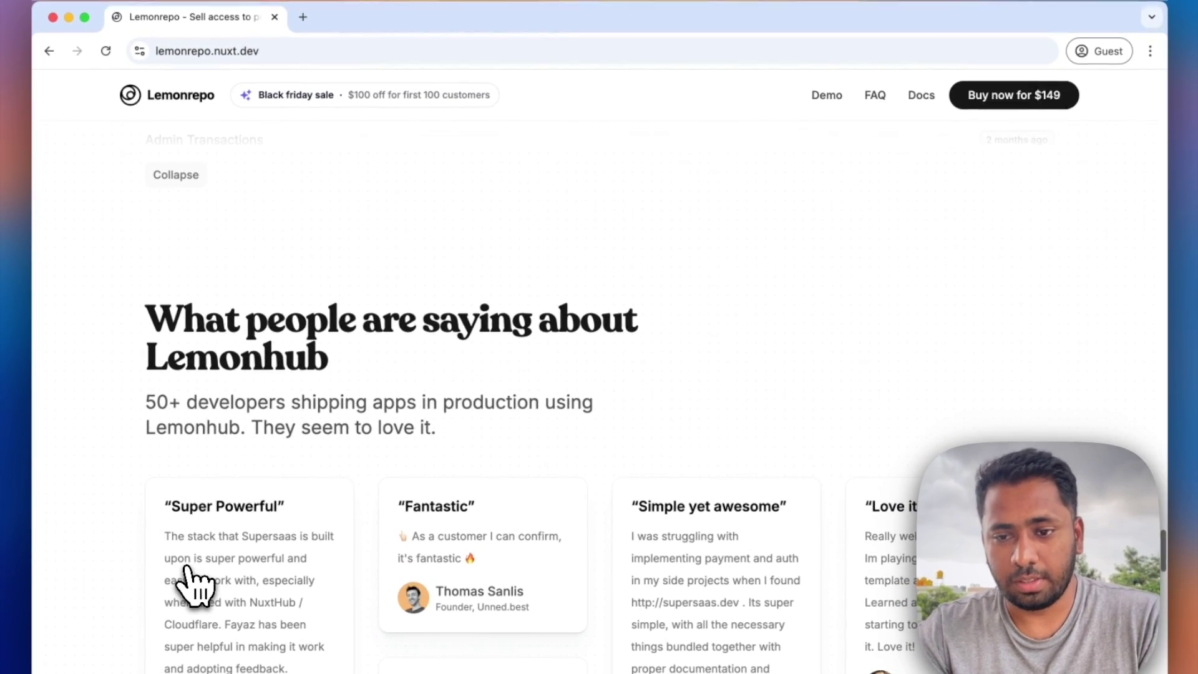
{"action": "scroll", "coordinate": [194, 583], "scroll_direction": "down", "scroll_amount": 15}
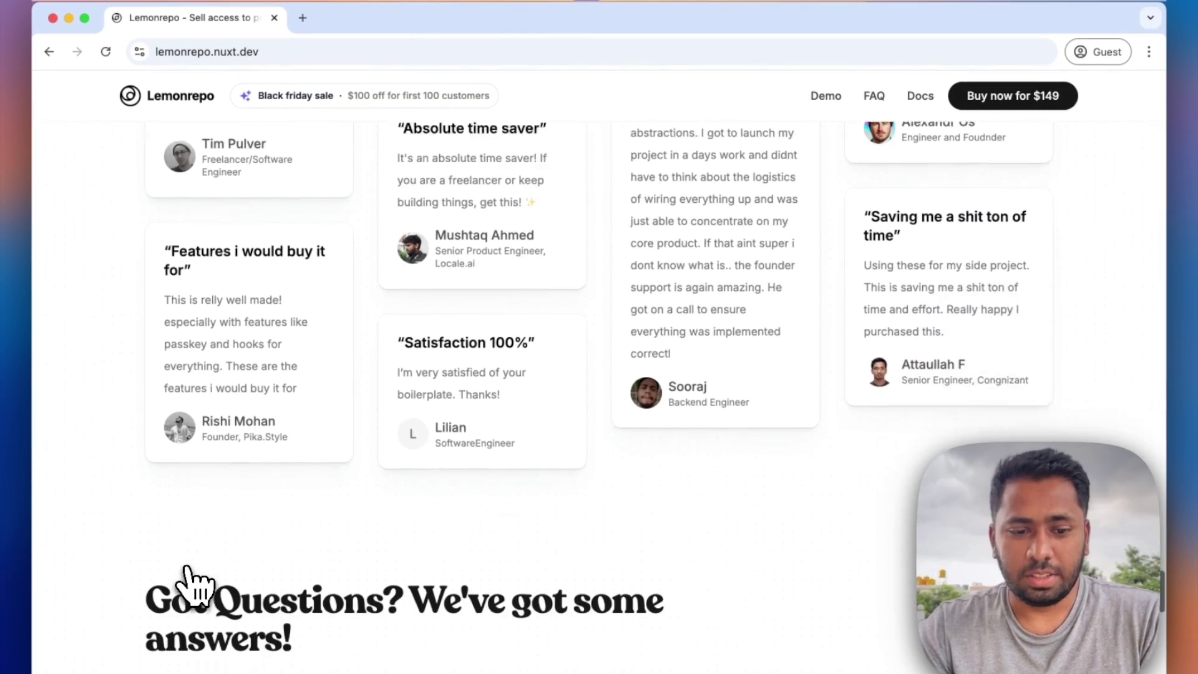
{"action": "scroll", "coordinate": [191, 577], "scroll_direction": "down", "scroll_amount": 5}
{"action": "scroll", "coordinate": [218, 487], "scroll_direction": "up", "scroll_amount": 5}
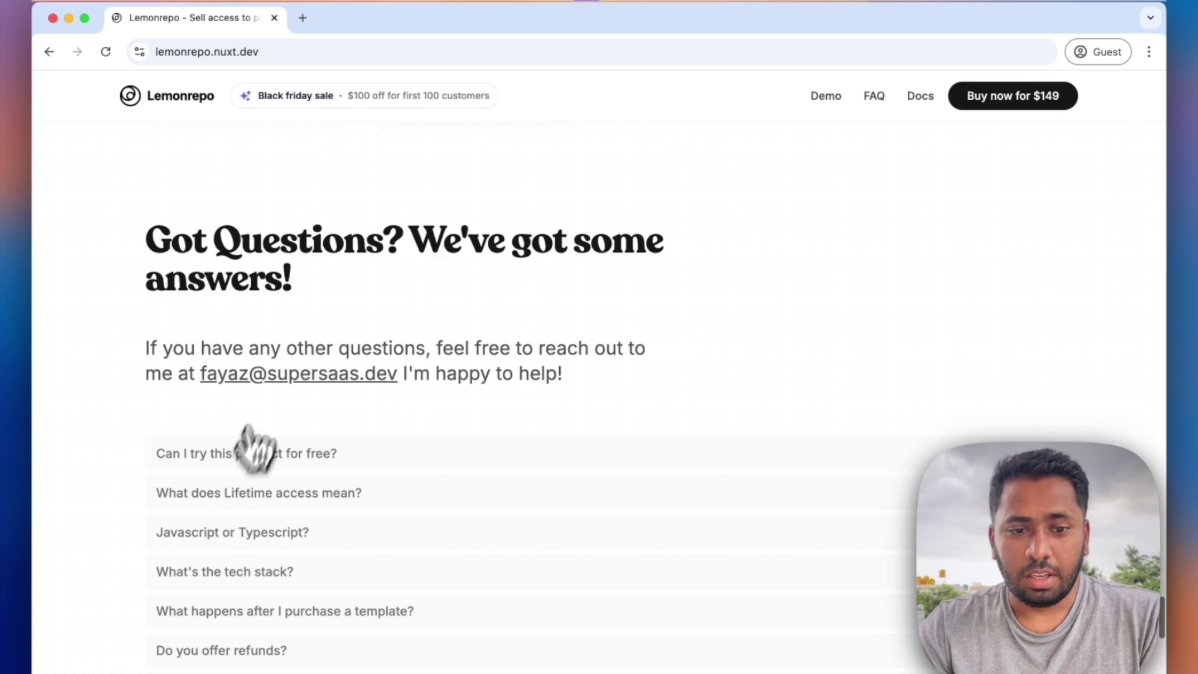
{"action": "scroll", "coordinate": [262, 393], "scroll_direction": "down", "scroll_amount": 10}
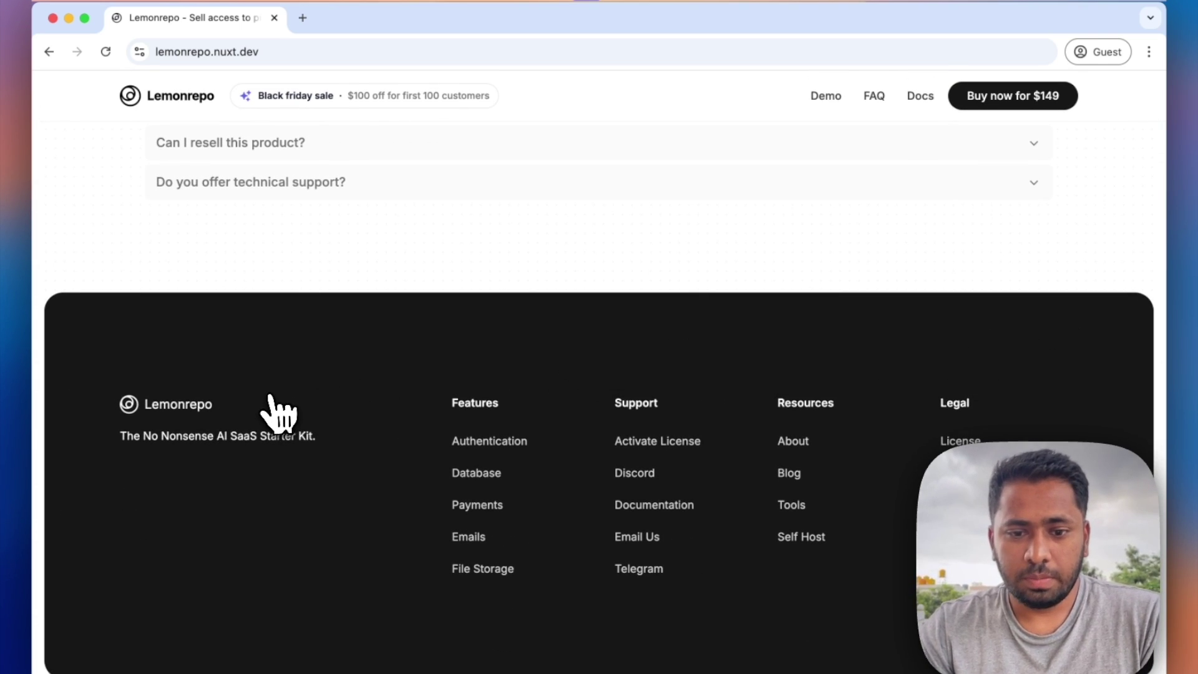
{"action": "scroll", "coordinate": [275, 415], "scroll_direction": "up", "scroll_amount": 15}
{"action": "scroll", "coordinate": [277, 414], "scroll_direction": "up", "scroll_amount": 20}
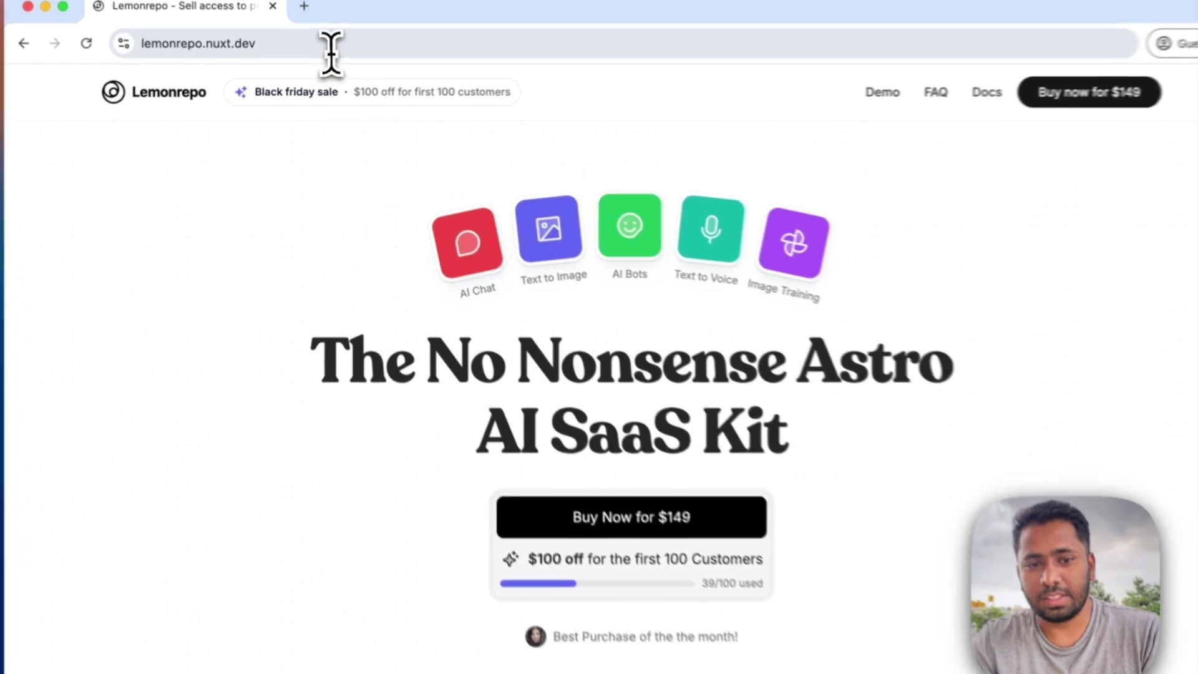
{"action": "left_click", "coordinate": [325, 51]}
Open the site's /admin path and log in with the admin password.
{"action": "left_click", "coordinate": [325, 53]}
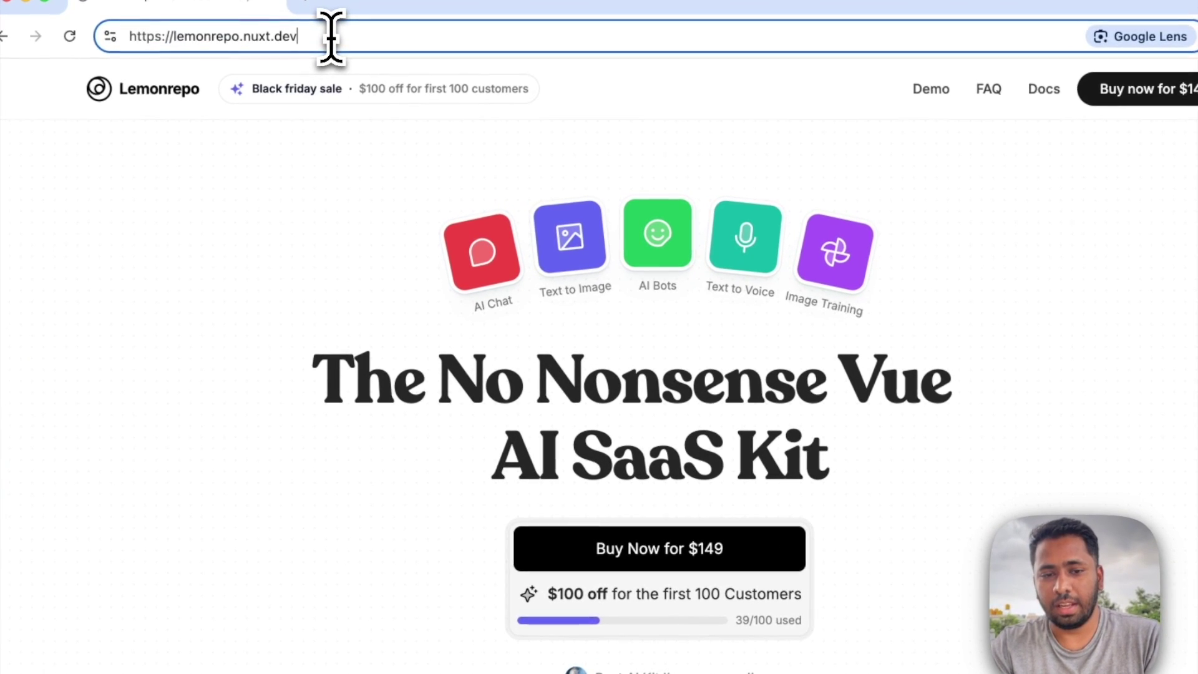
{"action": "type", "text": "/admin"}
{"action": "key", "text": "Return"}
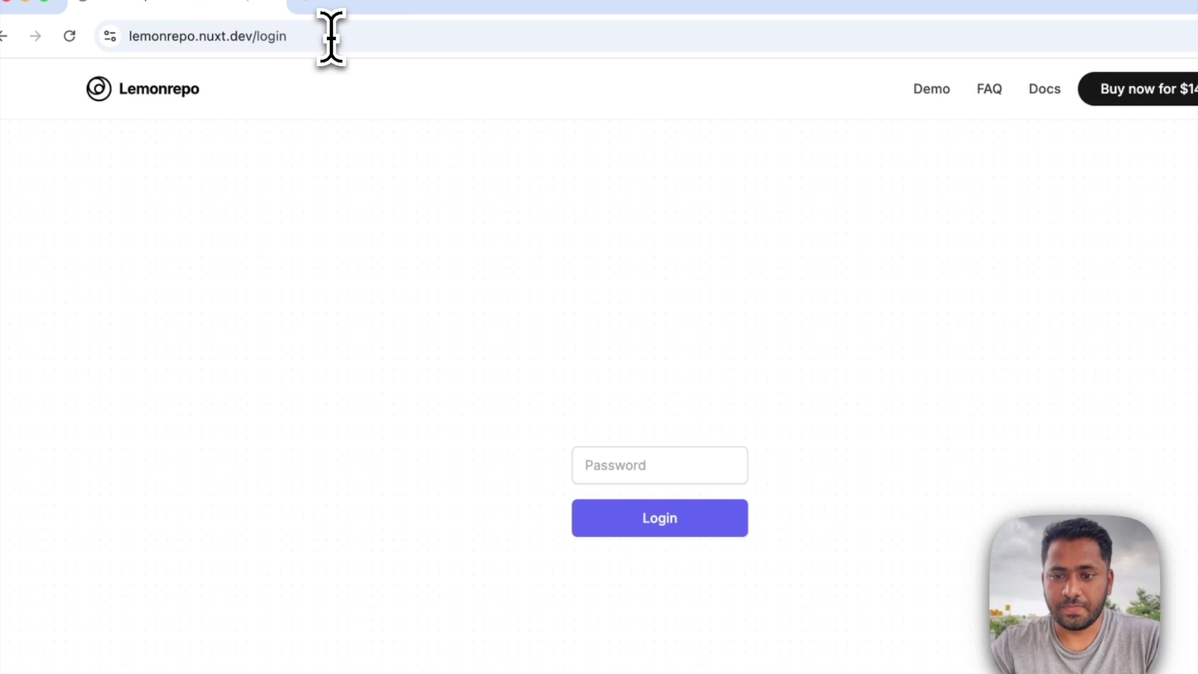
{"action": "left_click", "coordinate": [618, 473]}
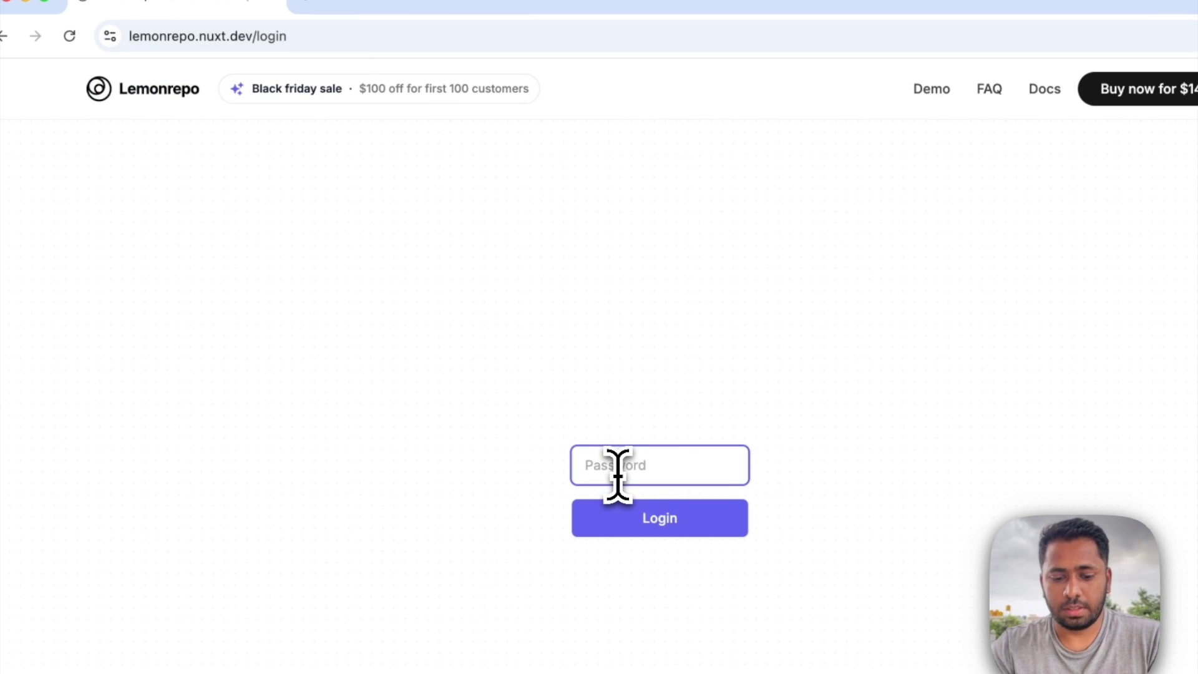
{"action": "type", "text": "•"}
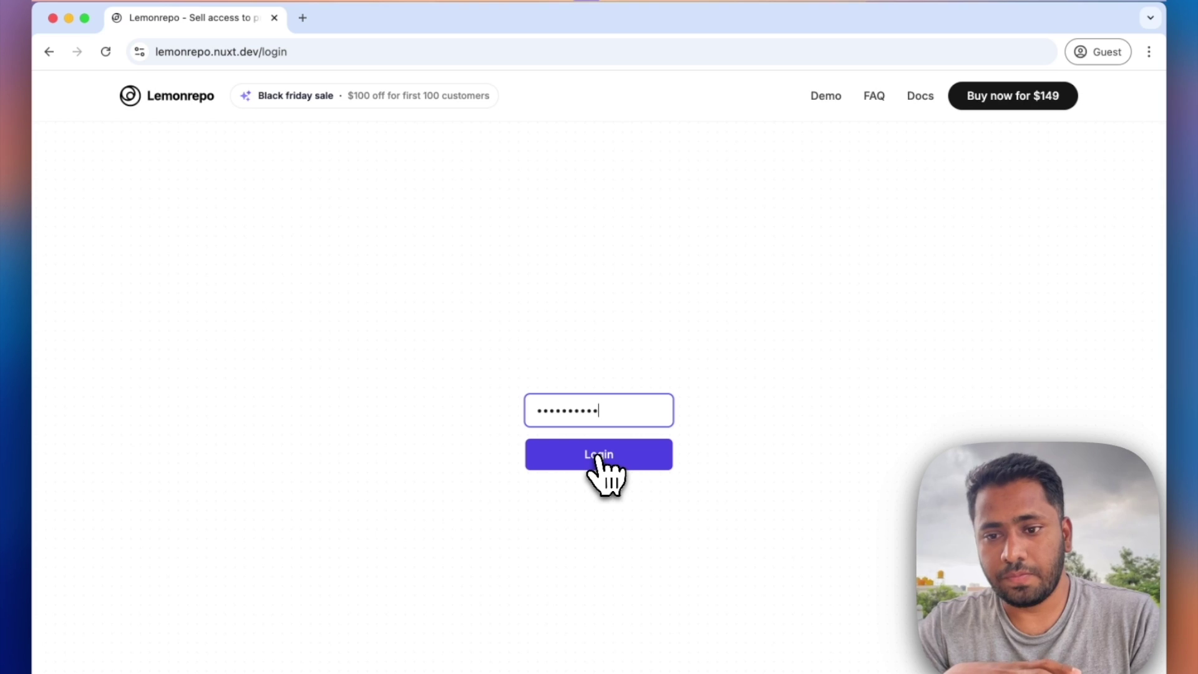
{"action": "left_click", "coordinate": [597, 457]}
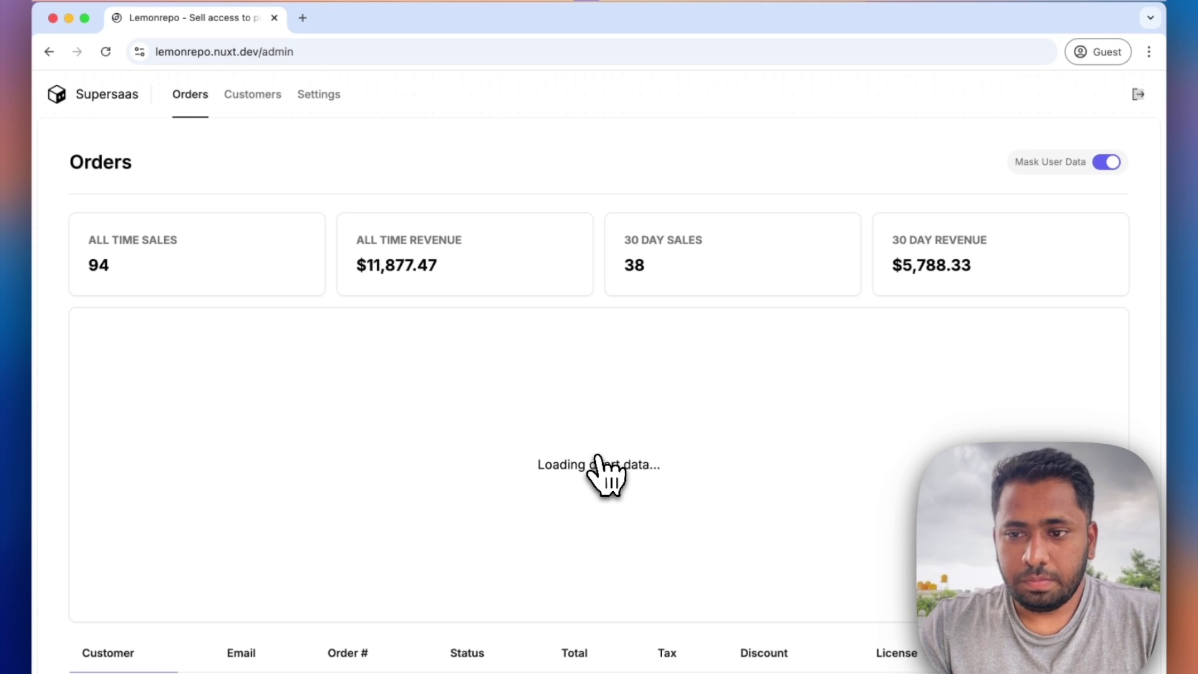
Scroll through the orders chart and inspect the details of order 7434438.
{"action": "scroll", "coordinate": [614, 402], "scroll_direction": "down", "scroll_amount": 1}
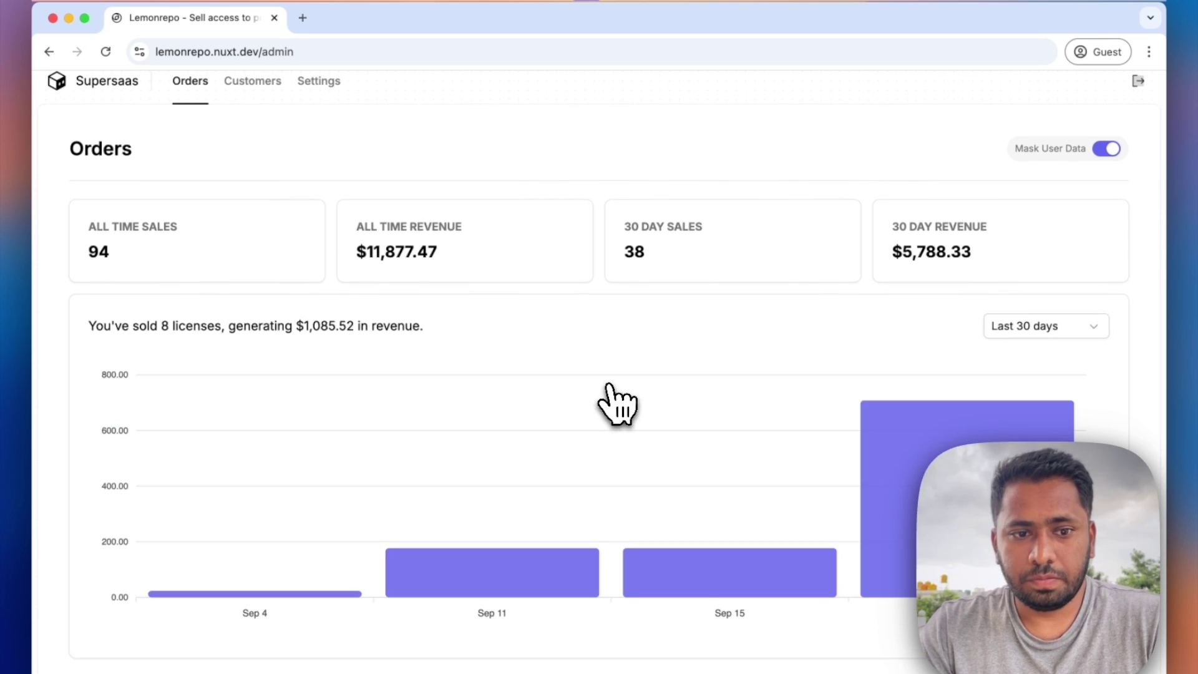
{"action": "scroll", "coordinate": [612, 399], "scroll_direction": "down", "scroll_amount": 8}
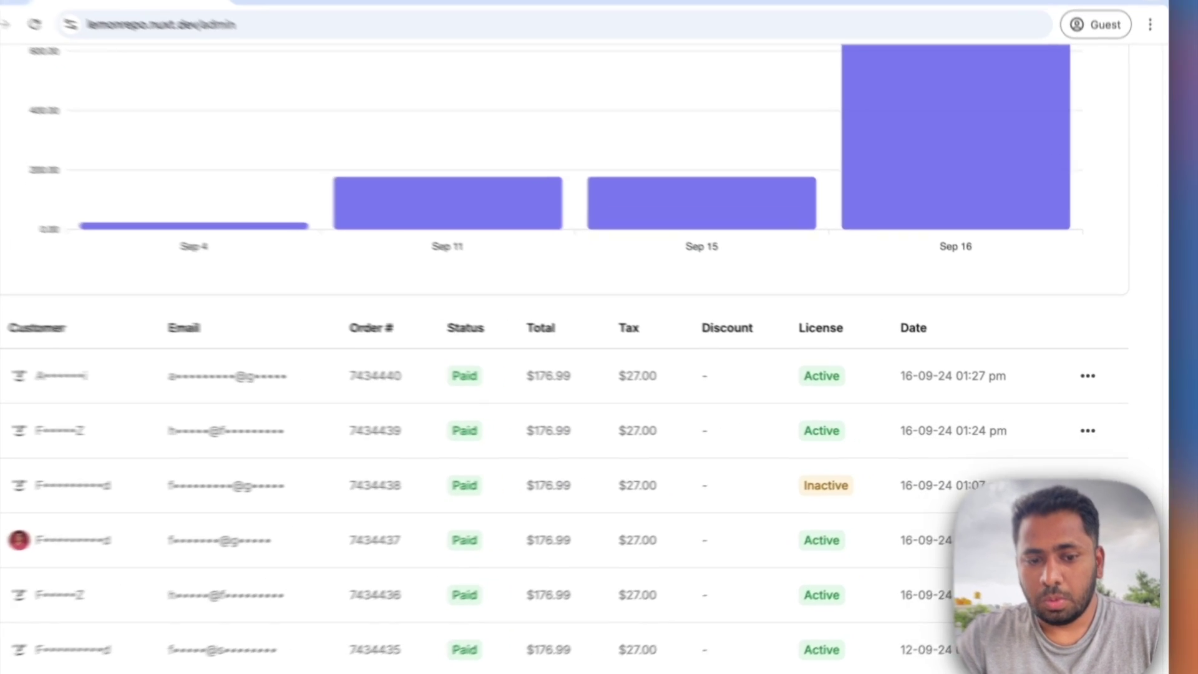
{"action": "left_click", "coordinate": [1090, 482]}
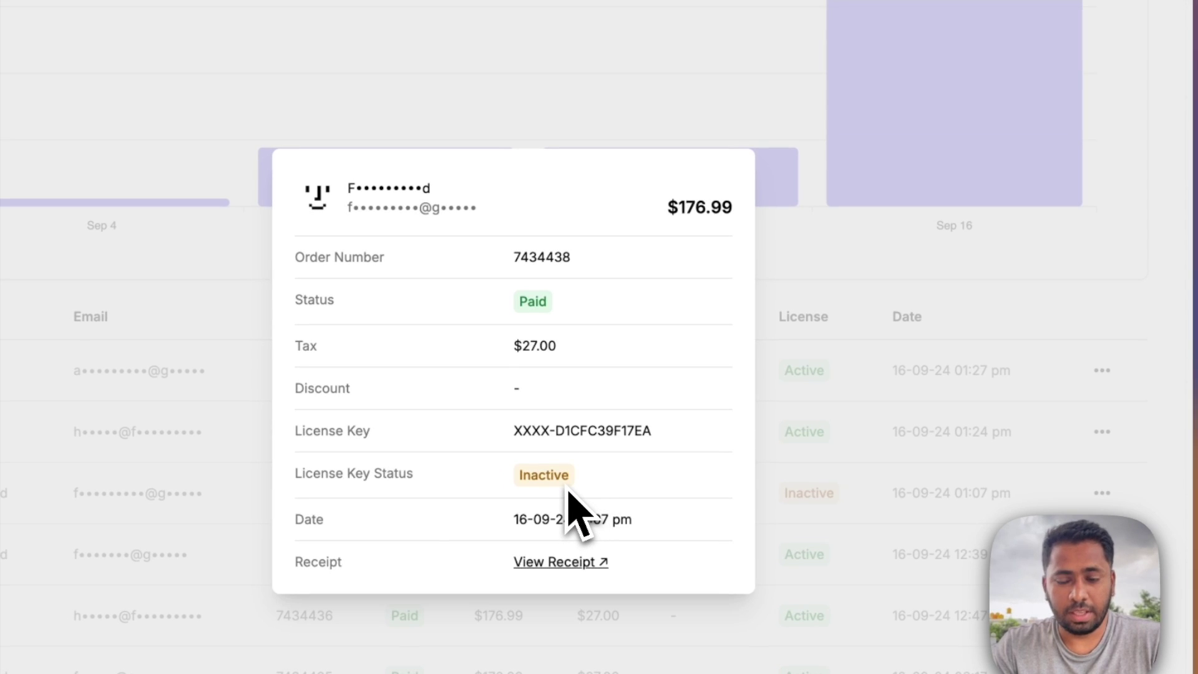
{"action": "left_click", "coordinate": [1036, 418]}
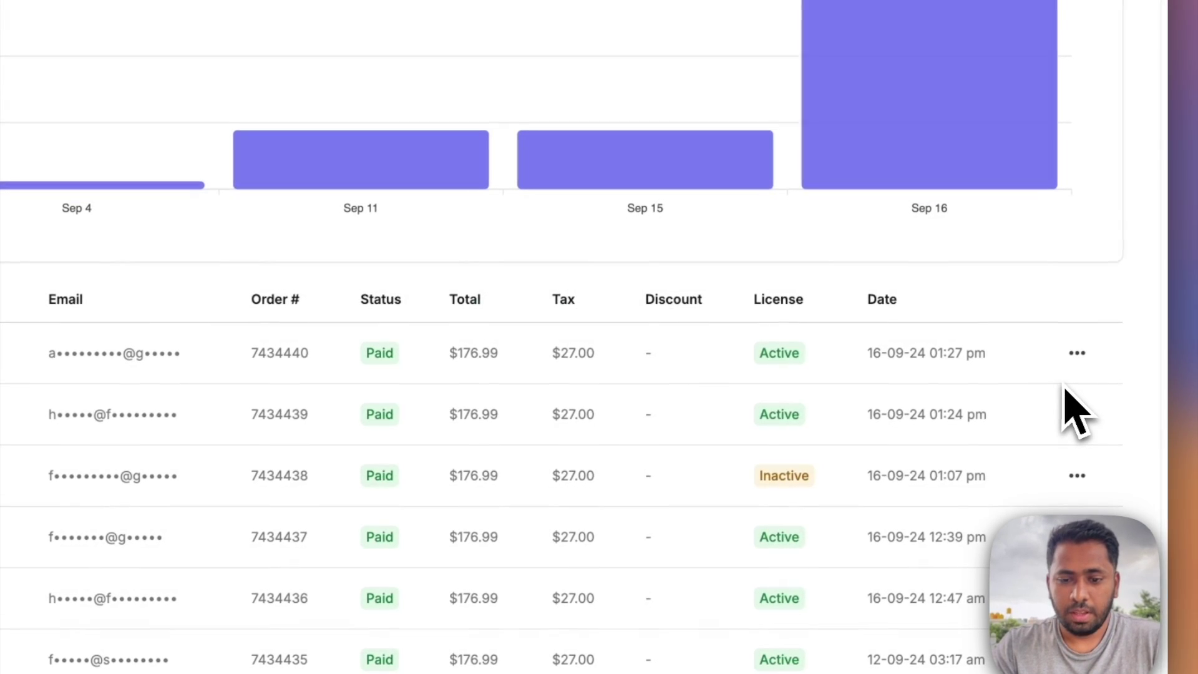
Scroll the orders table, then visit the Customers list and the admin Settings page.
{"action": "scroll", "coordinate": [1030, 437], "scroll_direction": "down", "scroll_amount": 3}
{"action": "scroll", "coordinate": [1011, 477], "scroll_direction": "down", "scroll_amount": 20}
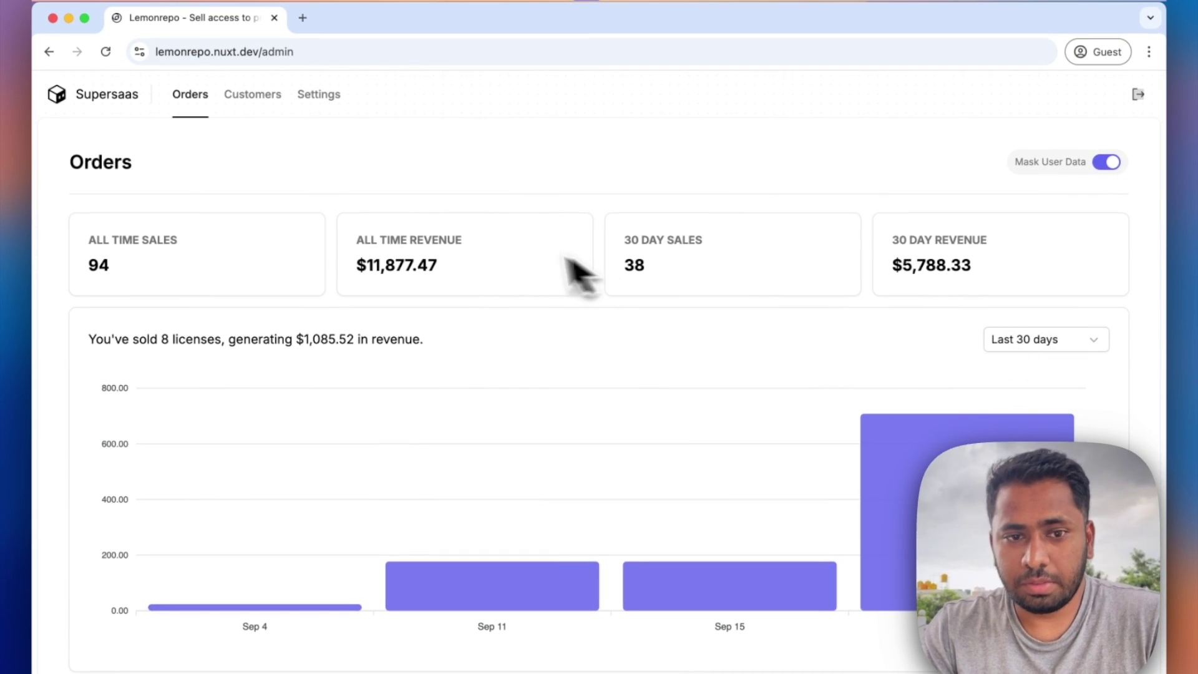
{"action": "left_click", "coordinate": [265, 95]}
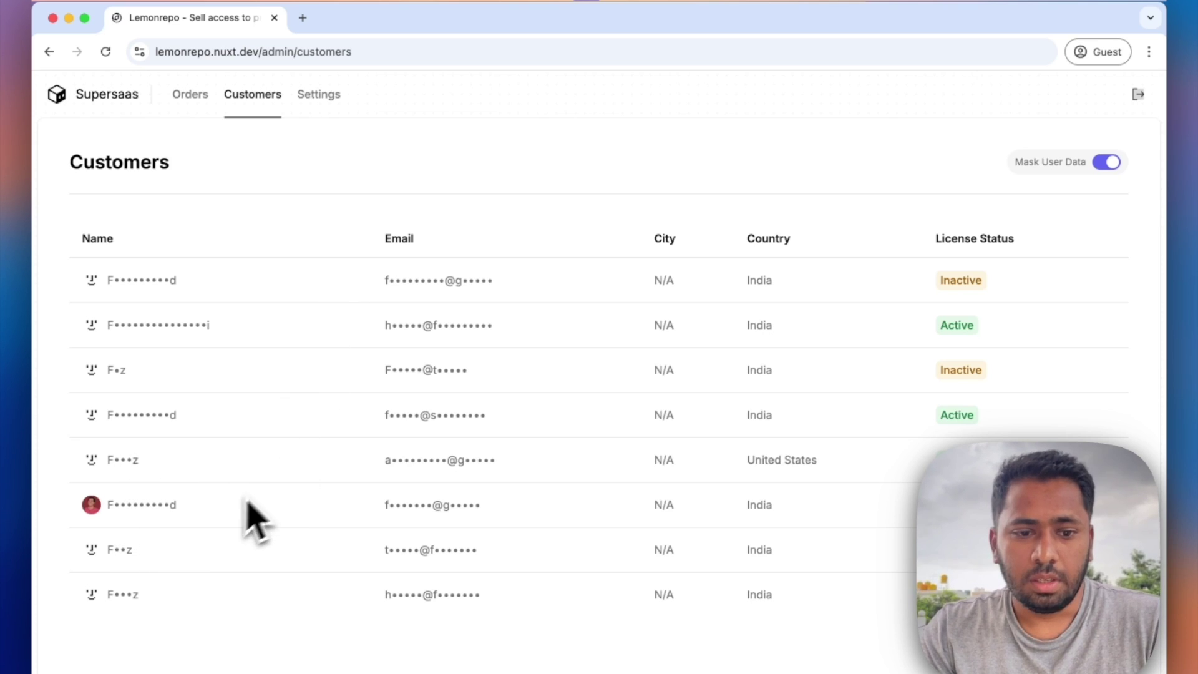
{"action": "left_click", "coordinate": [328, 93]}
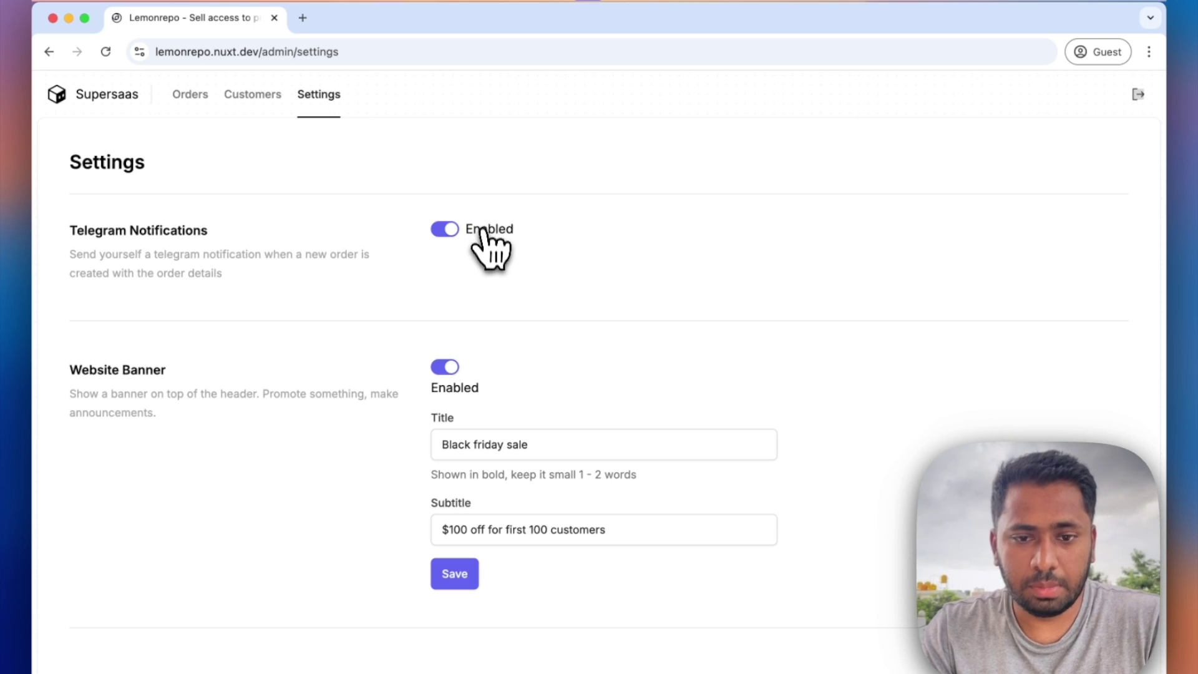
Replace 'Black friday' in the Website Banner title with 'Christmas' so it reads 'Christmas sale'.
{"action": "triple_click", "coordinate": [492, 441]}
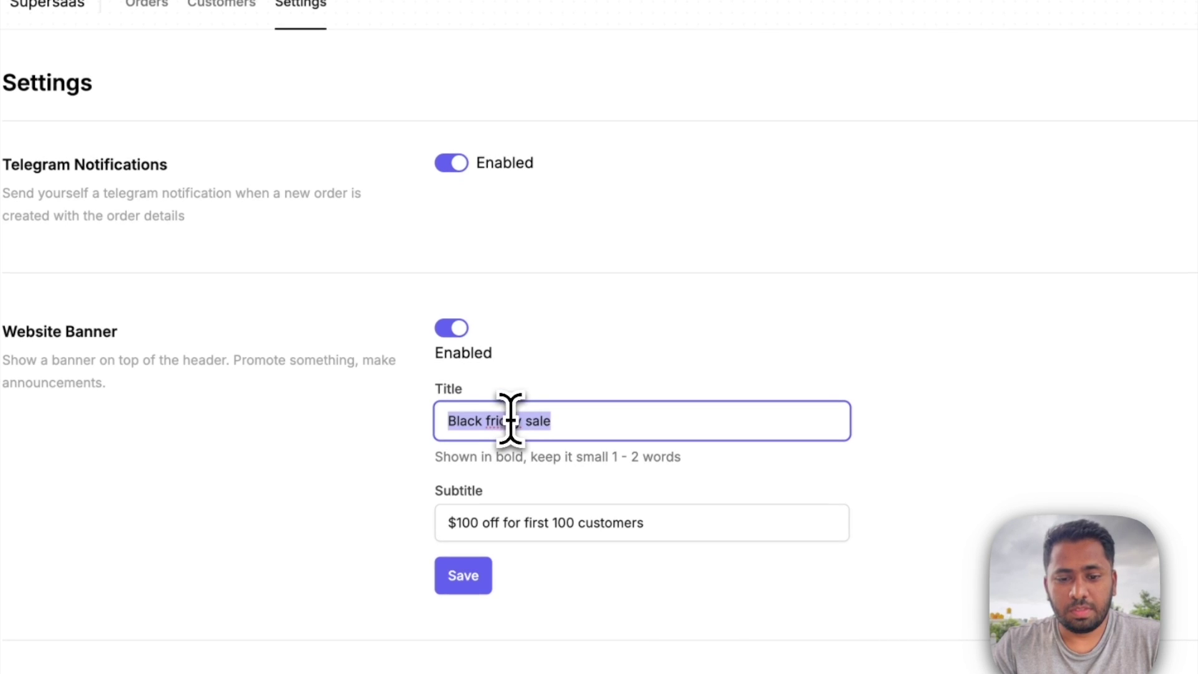
{"action": "left_click", "coordinate": [534, 436]}
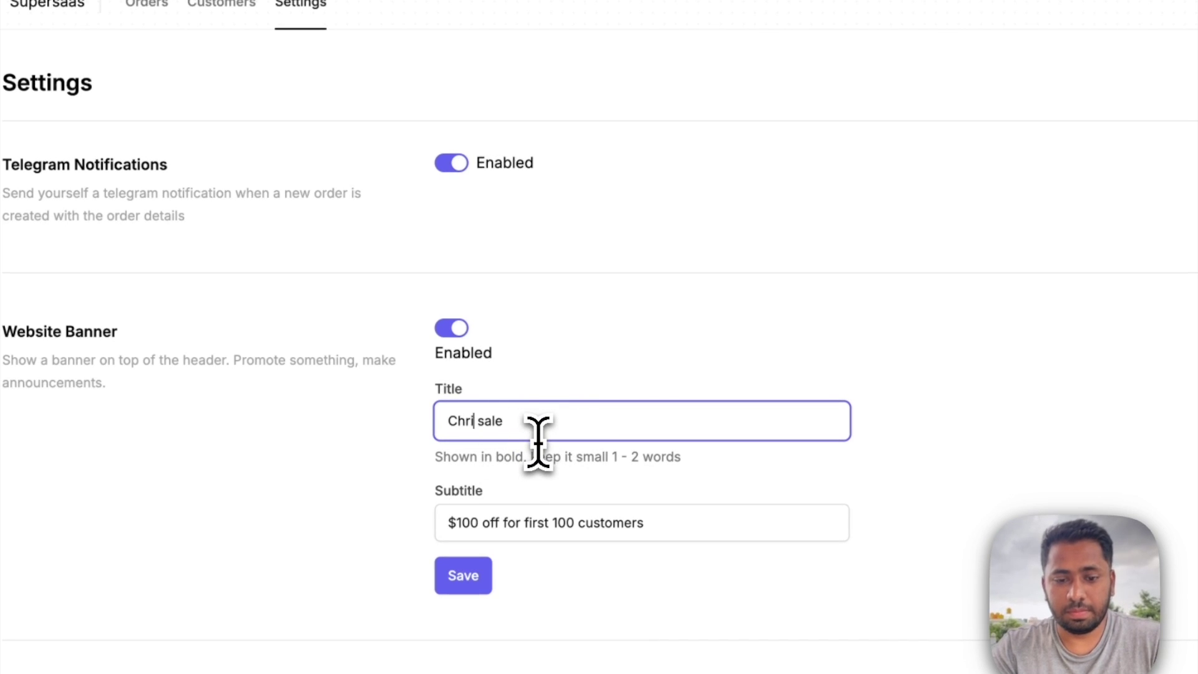
{"action": "type", "text": "Christmas"}
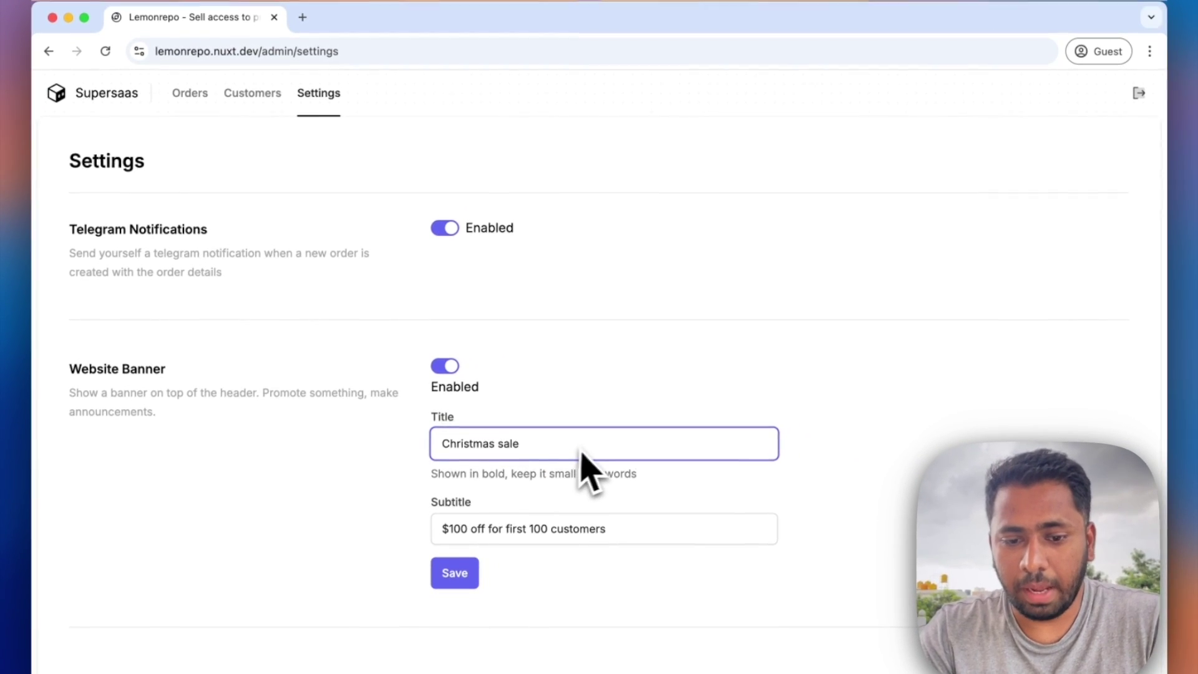
Save the Christmas sale banner and check it live at lemonrepo.nuxt.dev in a guest window.
{"action": "left_click", "coordinate": [465, 571]}
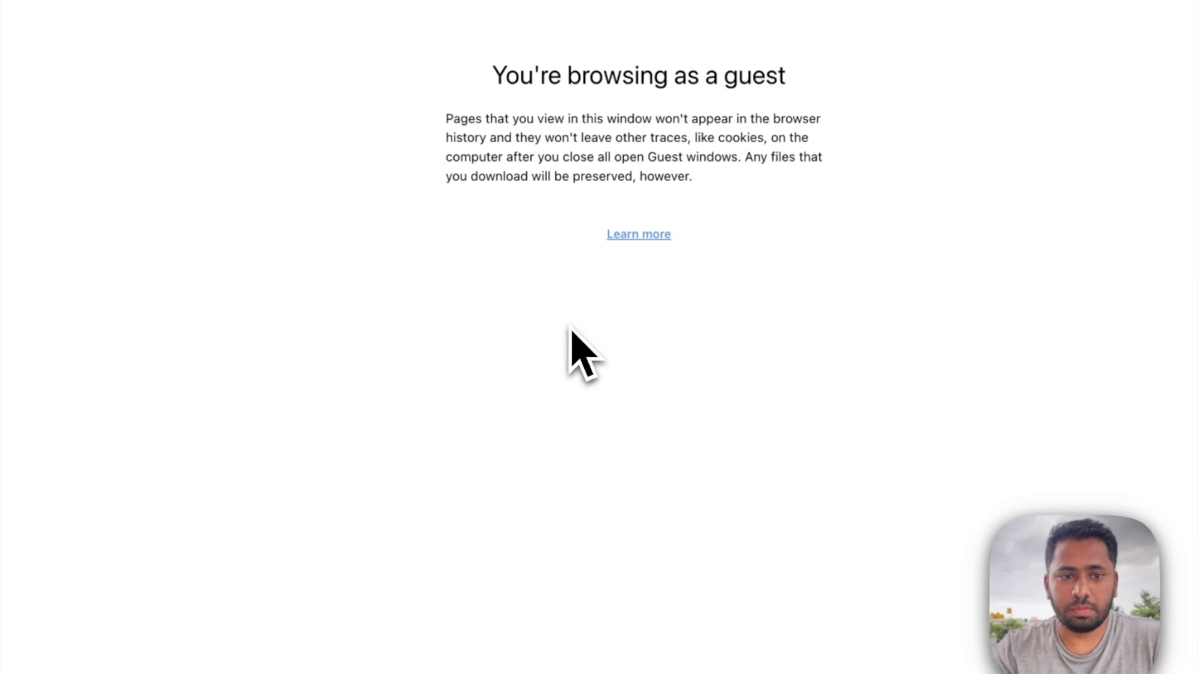
{"action": "type", "text": "lemo"}
{"action": "key", "text": "BackSpace"}
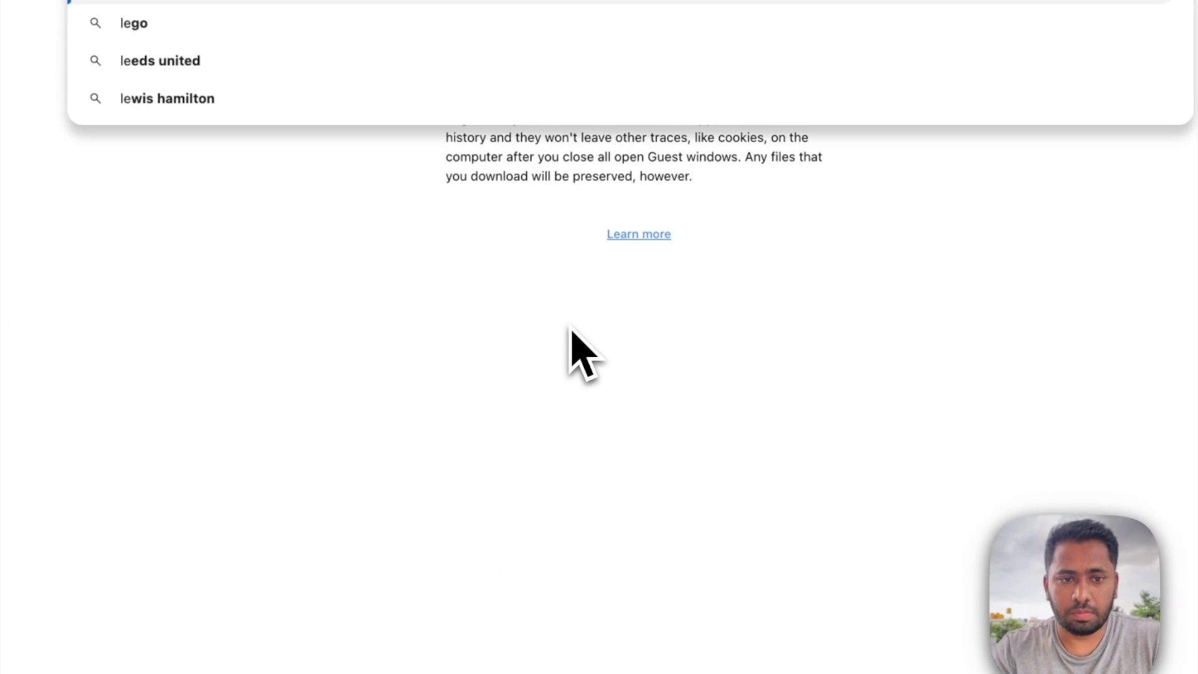
{"action": "type", "text": "mo"}
{"action": "type", "text": "nrepo."}
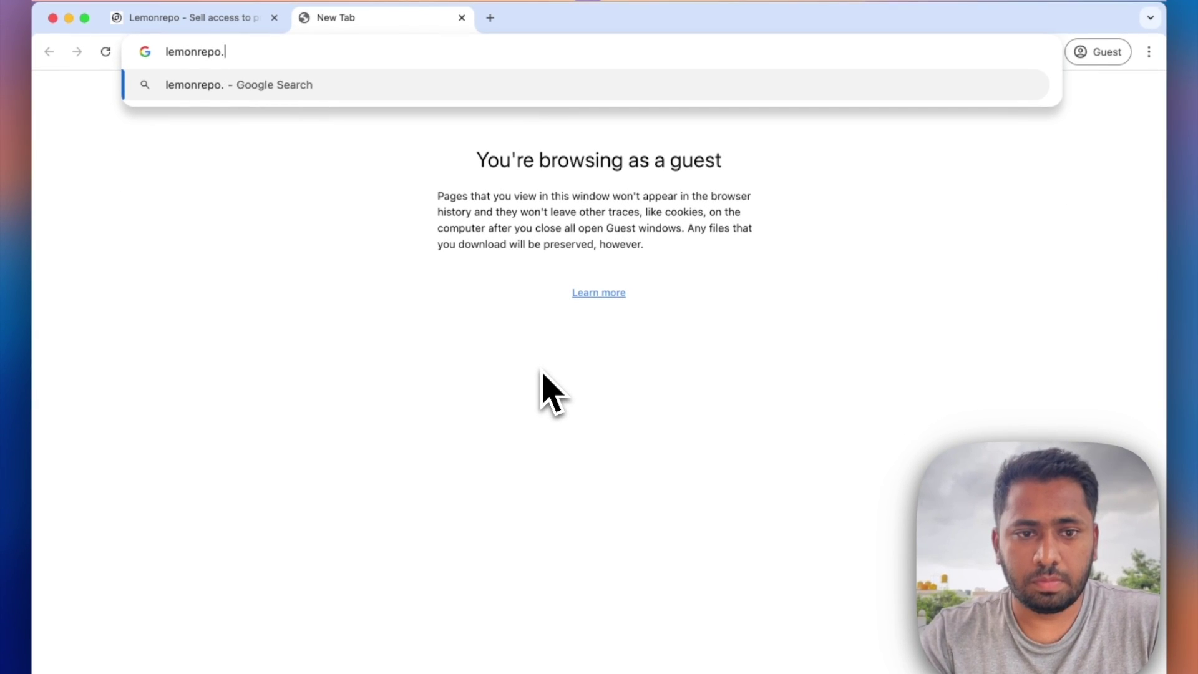
{"action": "type", "text": "nuxt.dev"}
{"action": "key", "text": "Return"}
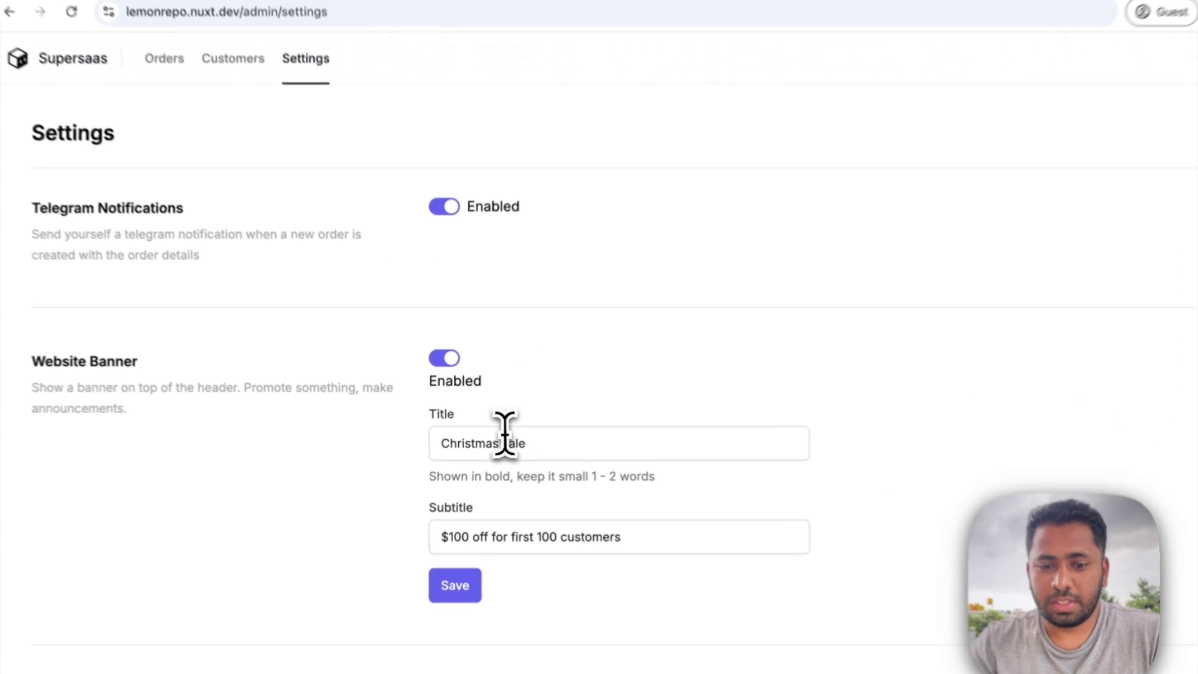
{"action": "double_click", "coordinate": [490, 447]}
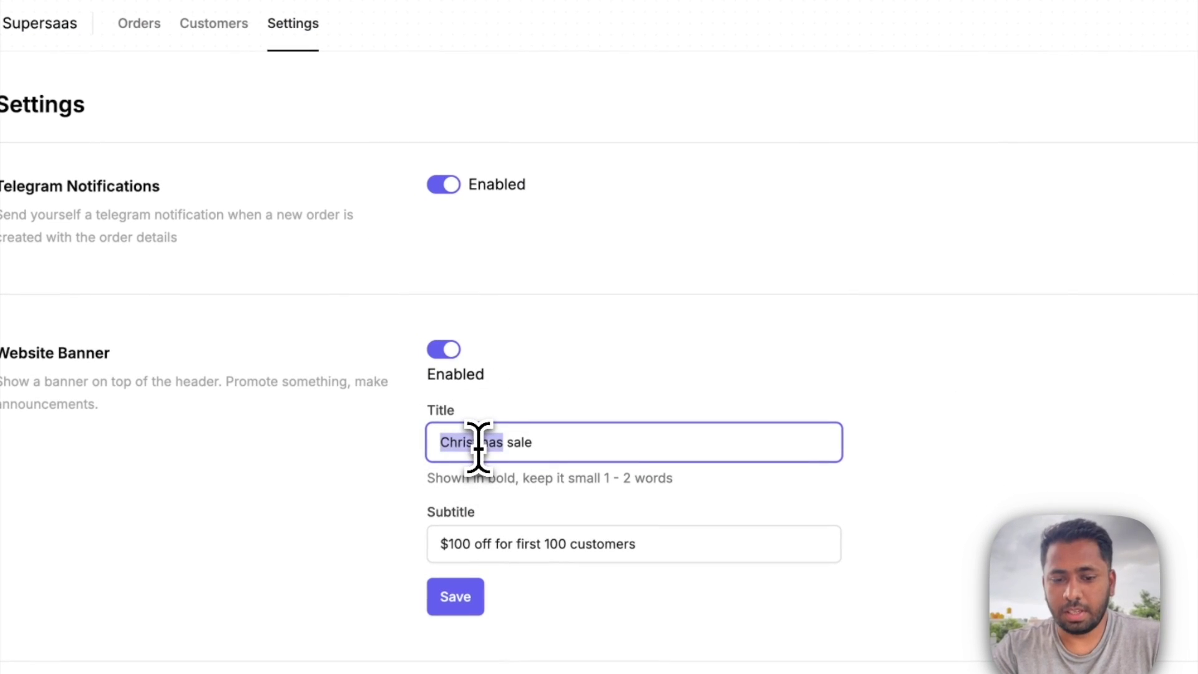
Change the banner title back to 'Black friday sale' and save it.
{"action": "type", "text": "Black friday"}
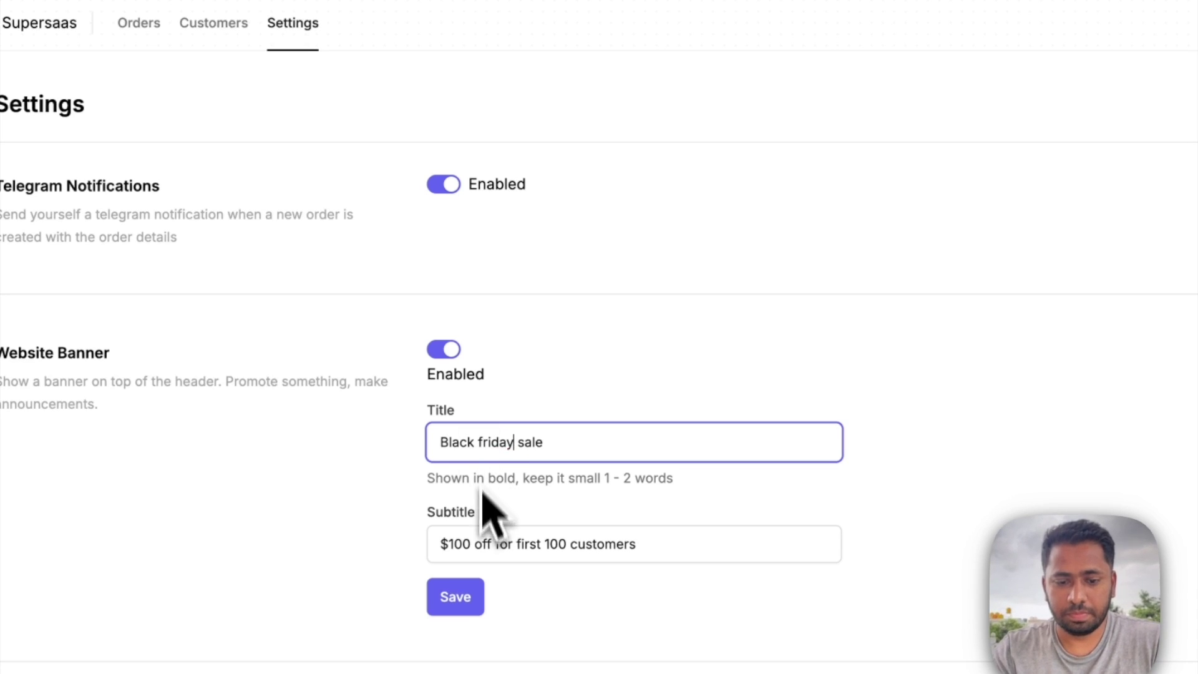
{"action": "left_click", "coordinate": [469, 595]}
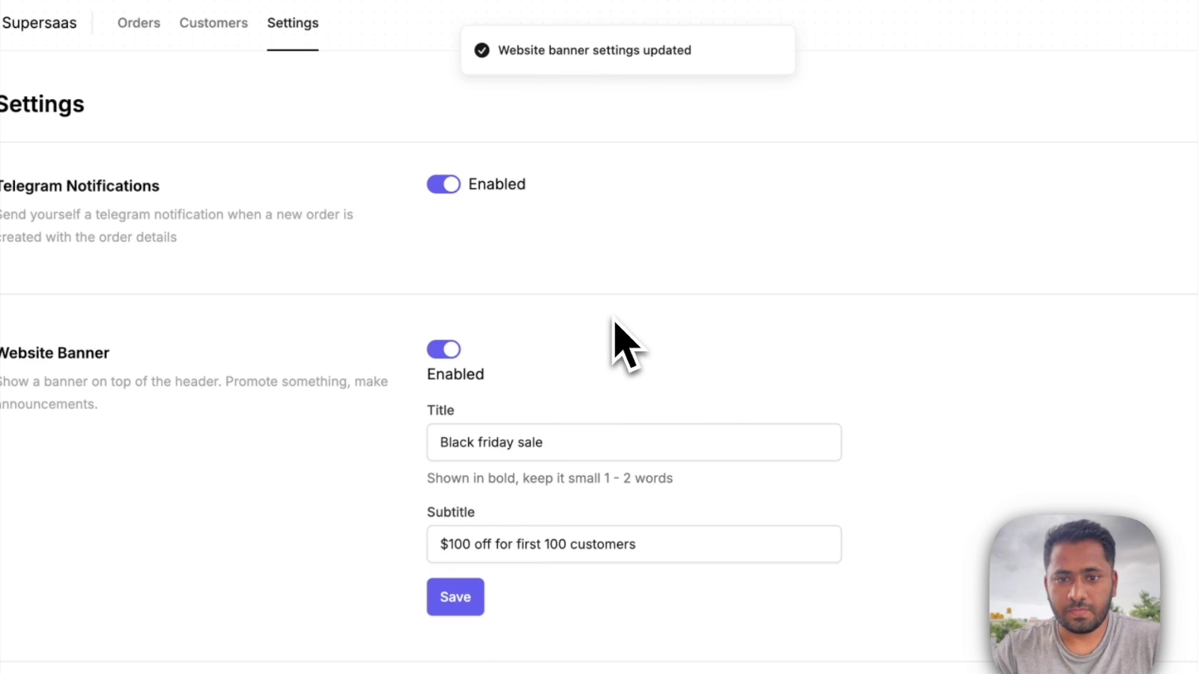